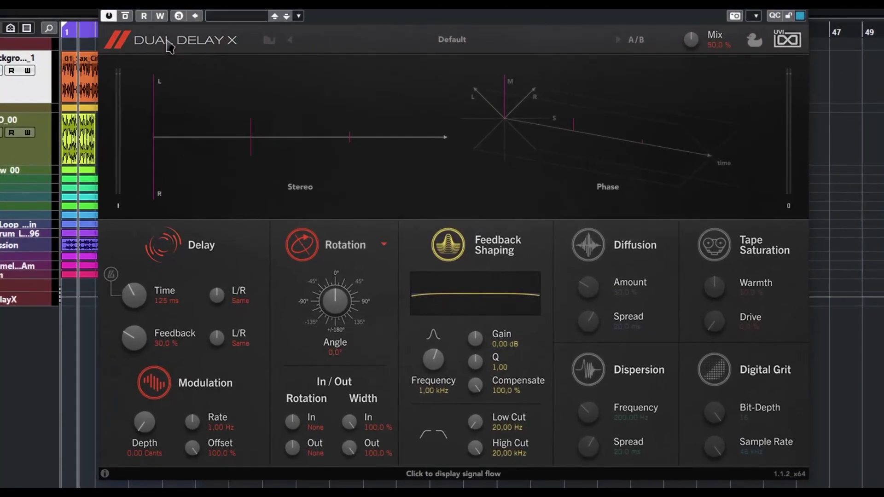
Examine the order of the effect modules in the plug-in's signal flow diagram and return to the normal display
left_click(167, 41)
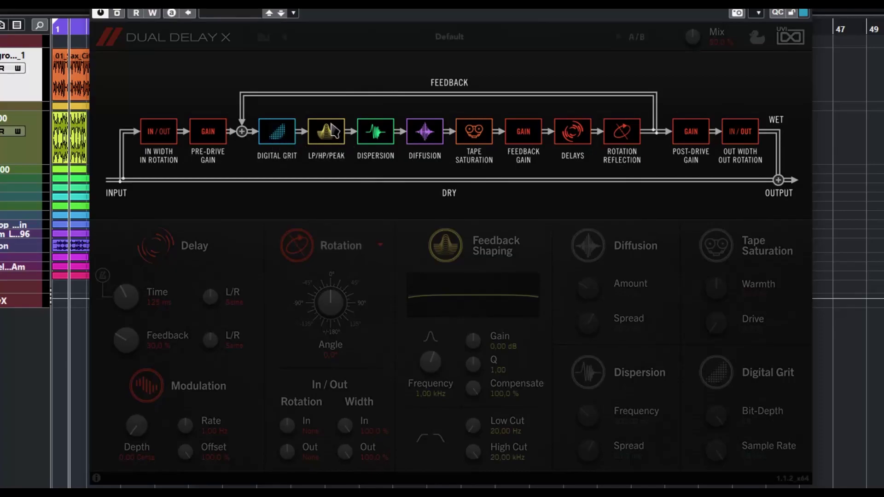
left_click(750, 104)
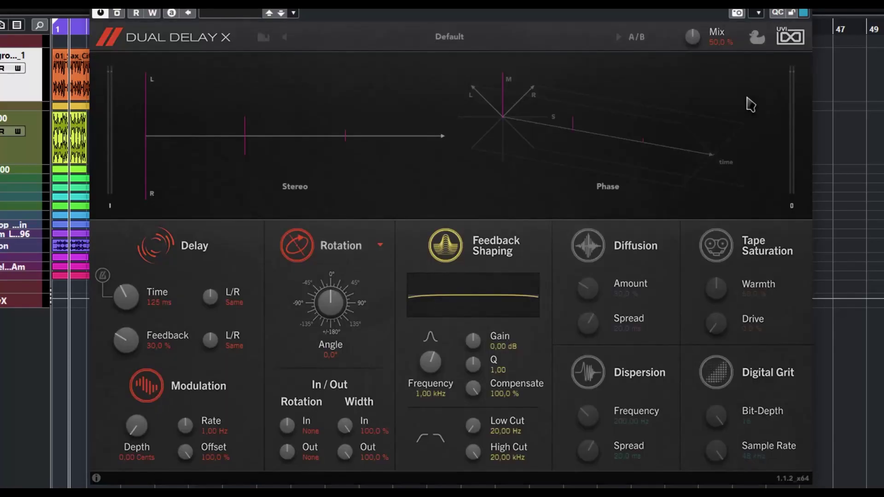
left_click(159, 45)
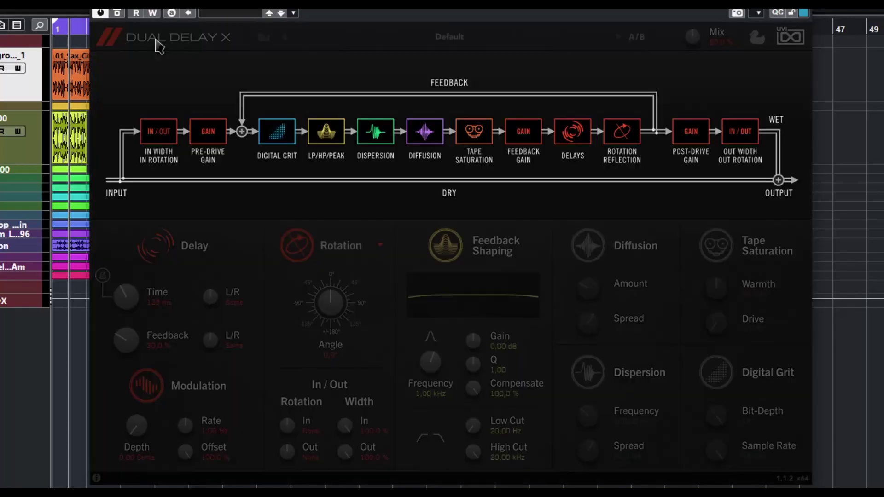
left_click(707, 94)
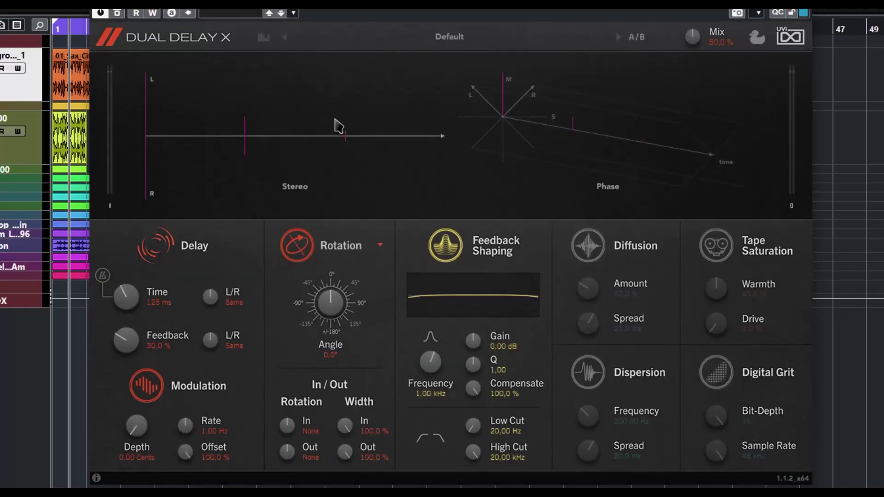
Browse the factory preset categories, including Mixbus TV and Creative, and look at the options for loading and saving presets
left_click(445, 40)
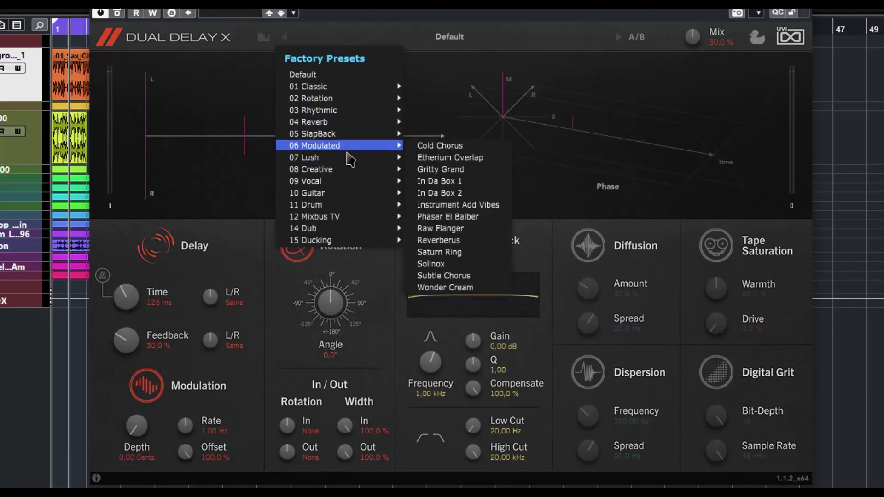
mouse_move(345, 220)
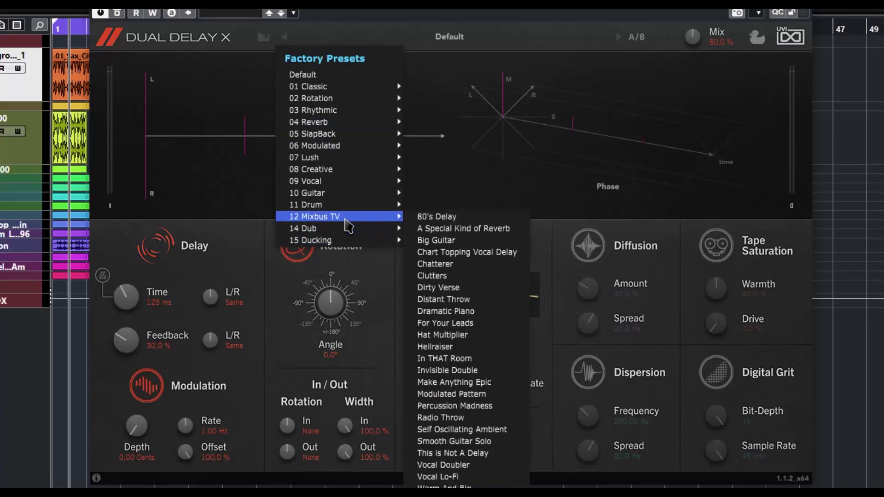
mouse_move(349, 175)
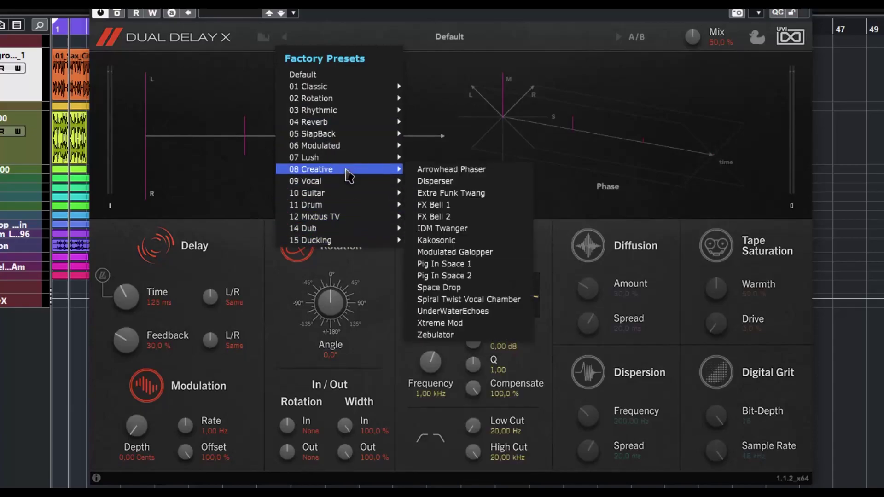
left_click(286, 39)
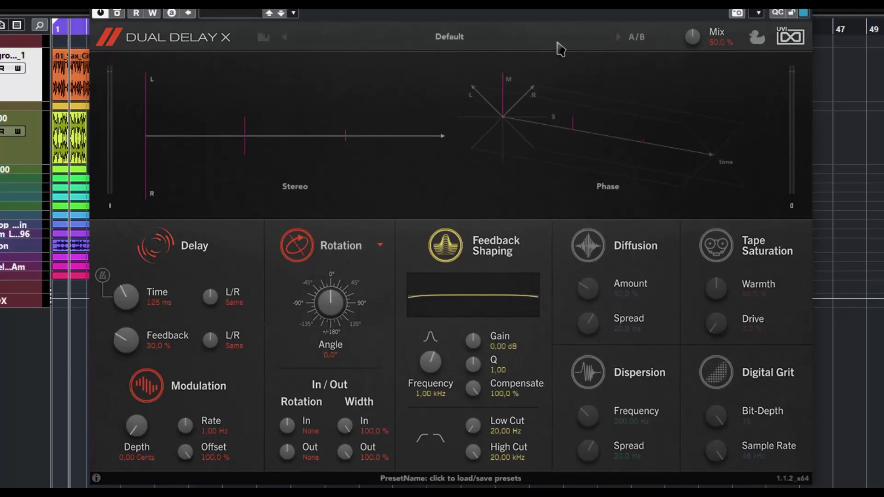
left_click(267, 42)
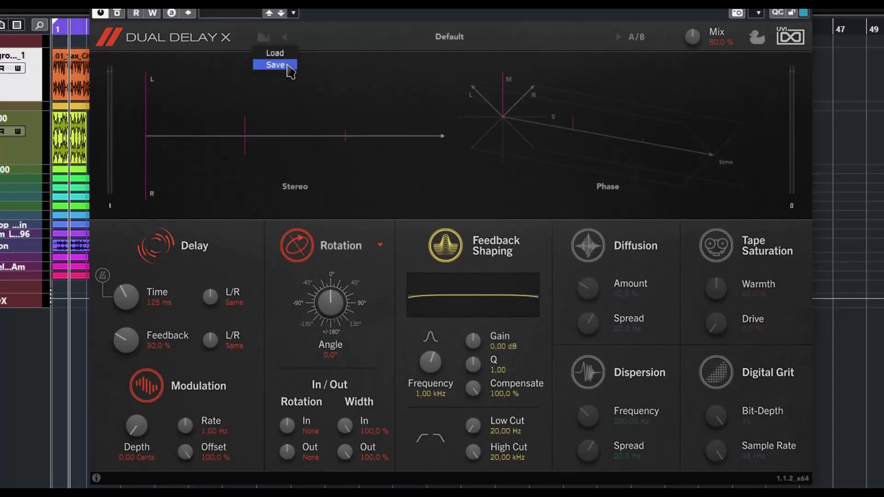
Switch between memories A and B, and try a different Mix amount before resetting it to its default
left_click(638, 41)
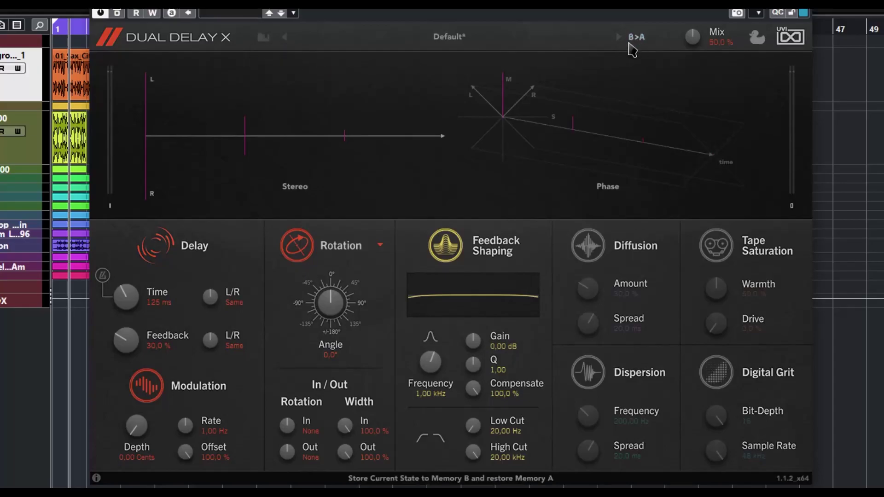
left_click(630, 43)
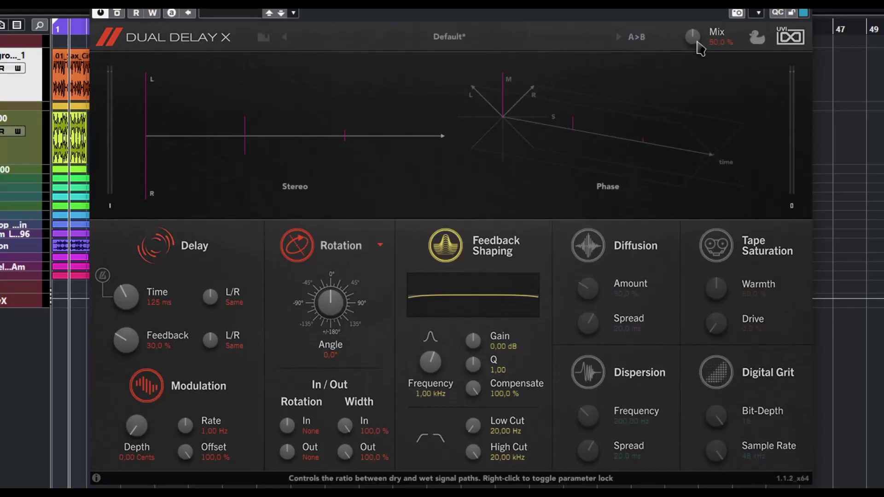
left_click_drag(697, 42, 707, 11)
key("alt")
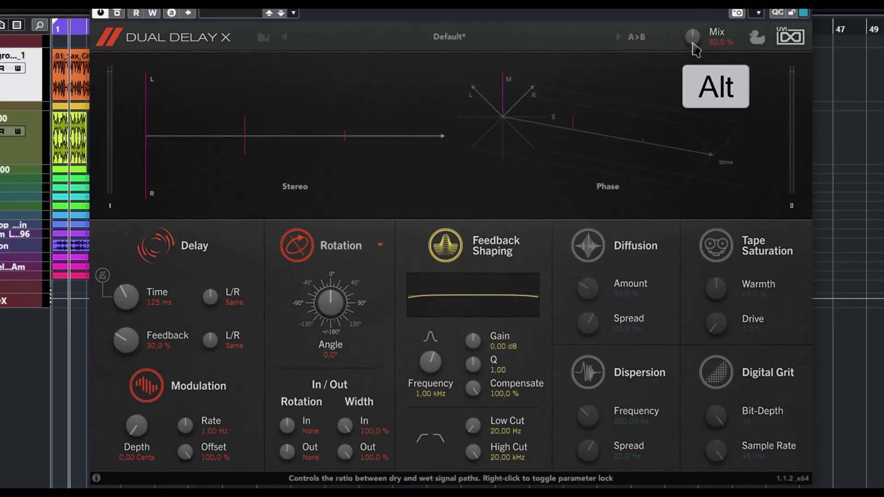
Set the Ducker's Threshold to -28,80 dB and Amount to 20,59 dB, and leave the Ducker switched off
left_click(757, 40)
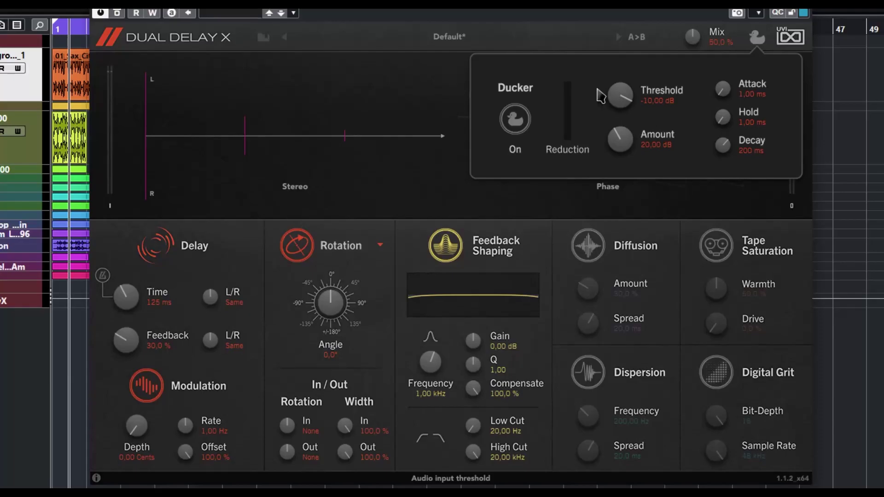
left_click(511, 122)
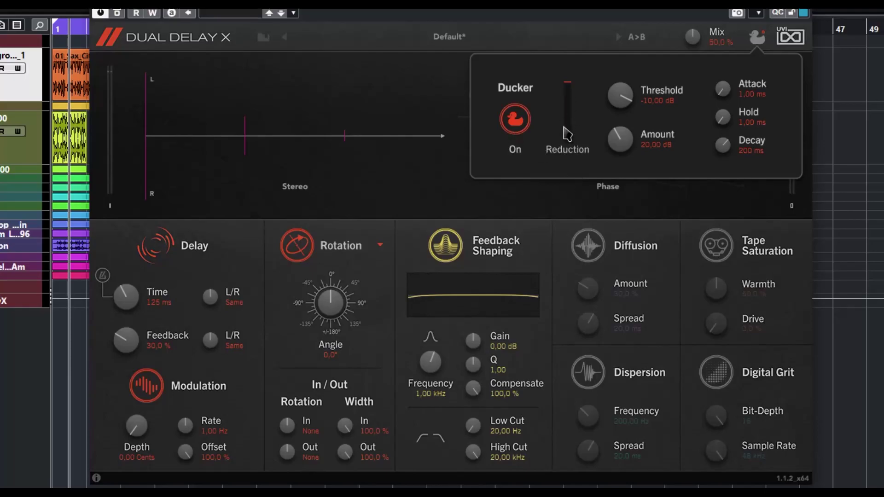
left_click_drag(624, 114, 579, 119)
left_click(756, 39)
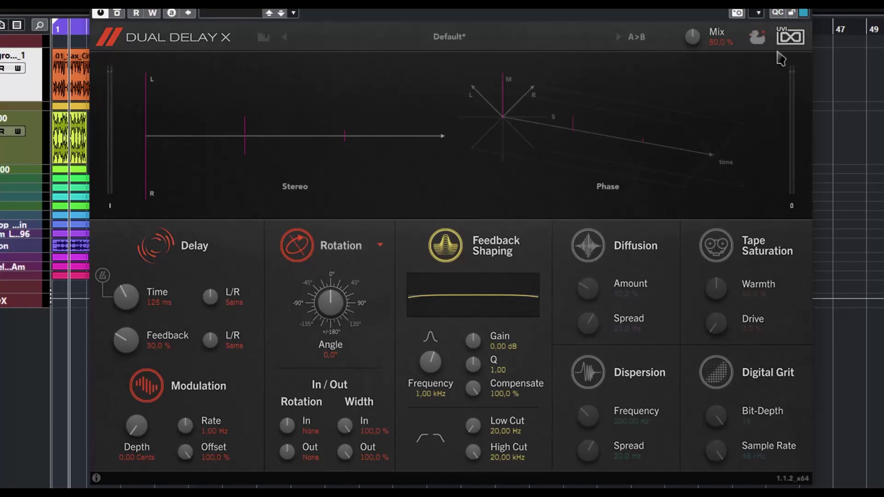
left_click(758, 38)
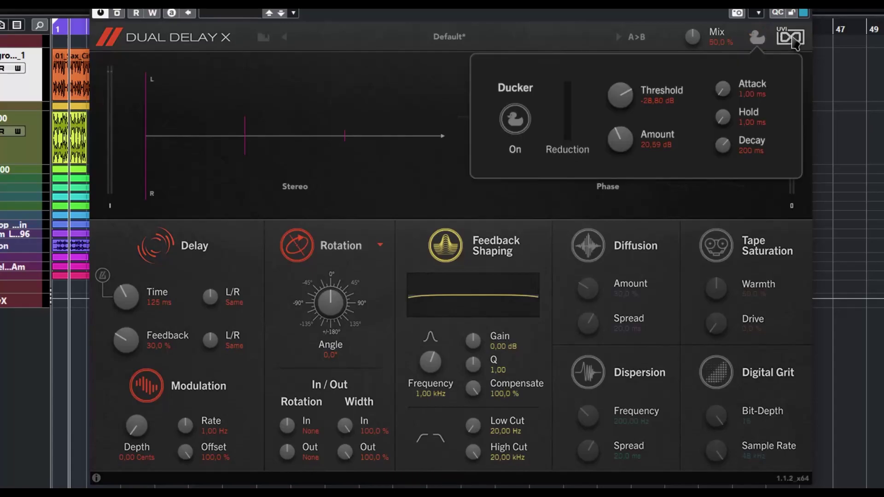
left_click(795, 44)
left_click(766, 60)
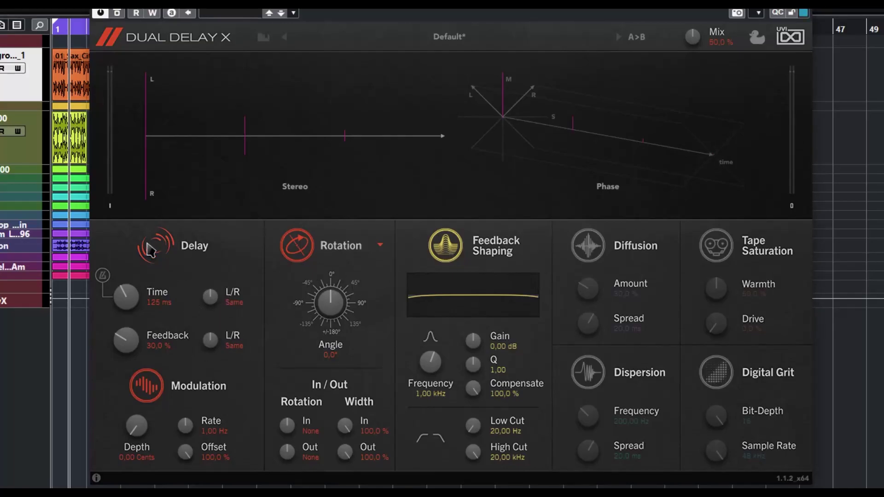
Set the delay Time to 397 ms without tempo sync, and try its L/R ratio at L x 0,10 before resetting it to Same
left_click(103, 276)
left_click(103, 276)
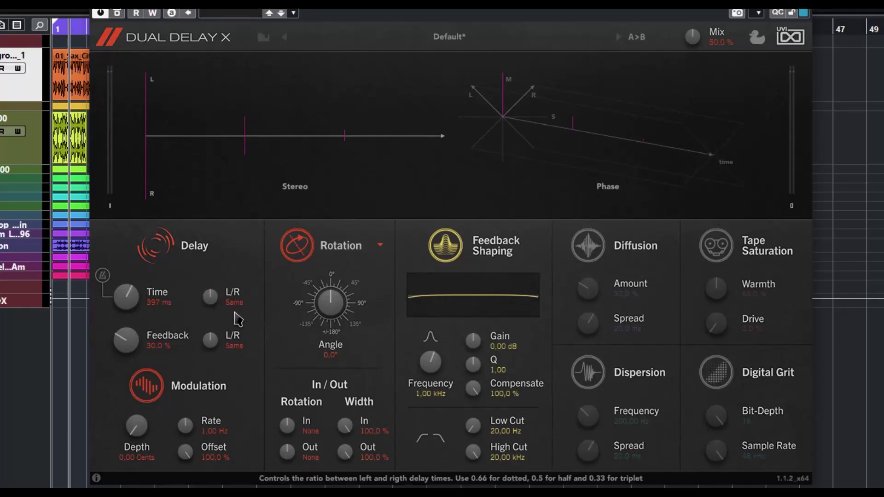
left_click_drag(218, 304, 207, 424)
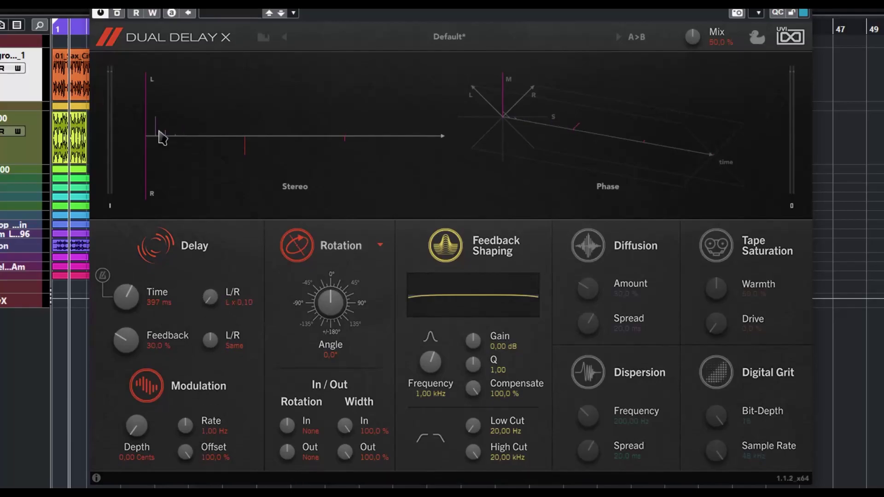
left_click(211, 299)
double_click(214, 294)
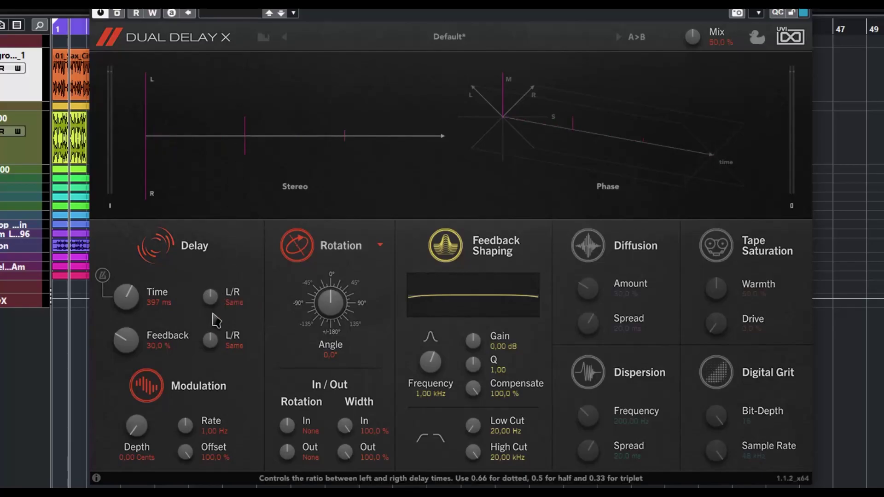
Set the delay Feedback to 74,4 %, and try its L/R ratio at L x 0,19 before resetting it to Same
left_click_drag(121, 340, 157, 267)
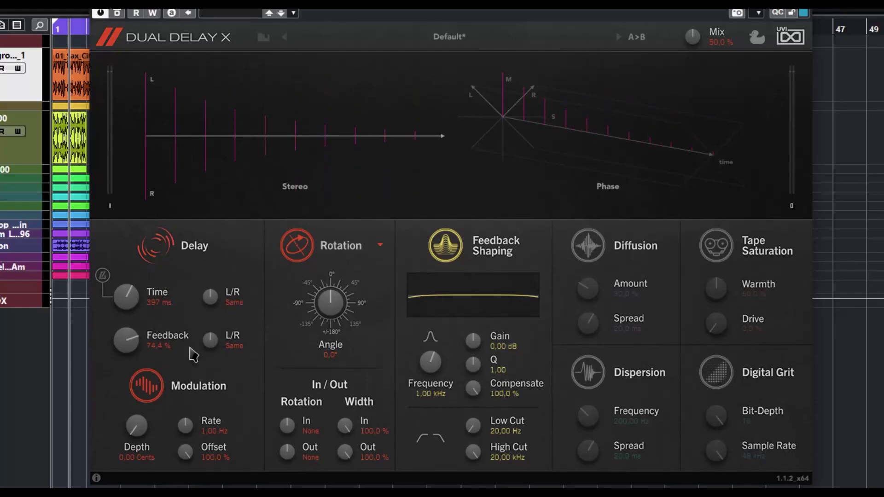
left_click_drag(224, 354, 209, 418)
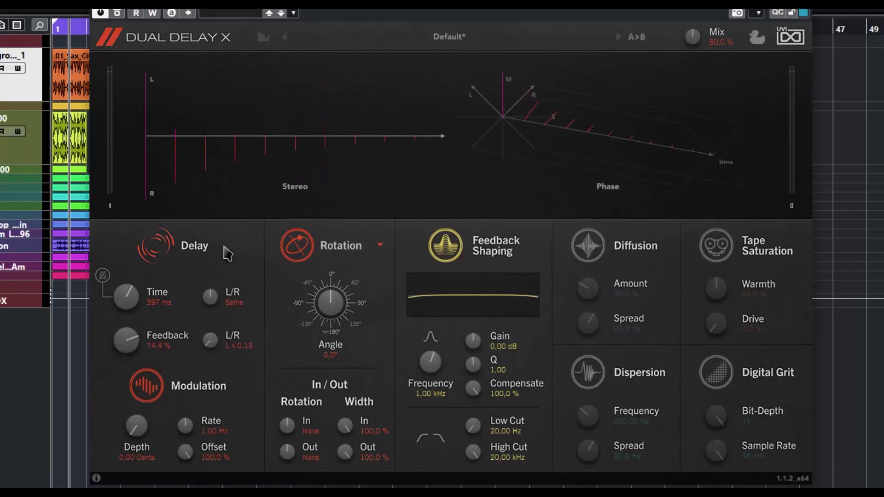
left_click_drag(215, 337, 224, 245)
left_click_drag(212, 339, 217, 353)
double_click(215, 352)
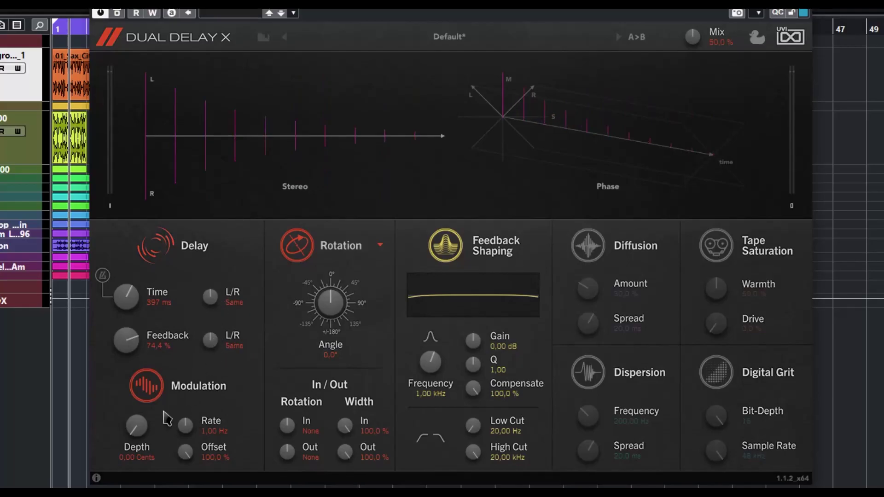
Keep Modulation enabled, and set its Rate to 2,29 Hz and its Offset to 79,2 %
left_click(153, 386)
left_click(147, 384)
left_click_drag(138, 441, 141, 470)
left_click_drag(187, 421, 194, 416)
left_click_drag(183, 450, 185, 458)
Compare the Rotation and Reflection modes, keep Rotation, and set its Angle to 82,1°
left_click(296, 249)
left_click(297, 251)
left_click(367, 250)
left_click(297, 248)
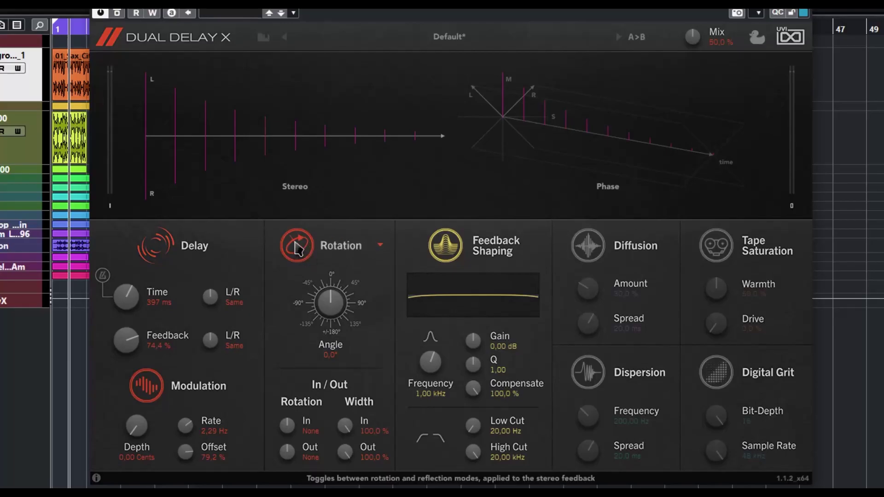
left_click(299, 250)
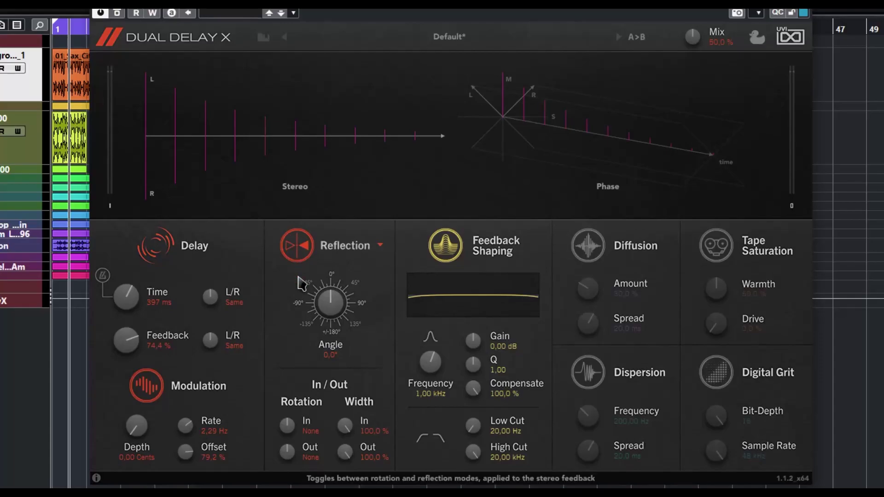
mouse_move(331, 307)
left_mouse_down()
mouse_move(323, 335)
mouse_move(328, 281)
mouse_move(333, 386)
mouse_move(334, 296)
left_mouse_up()
left_click(315, 252)
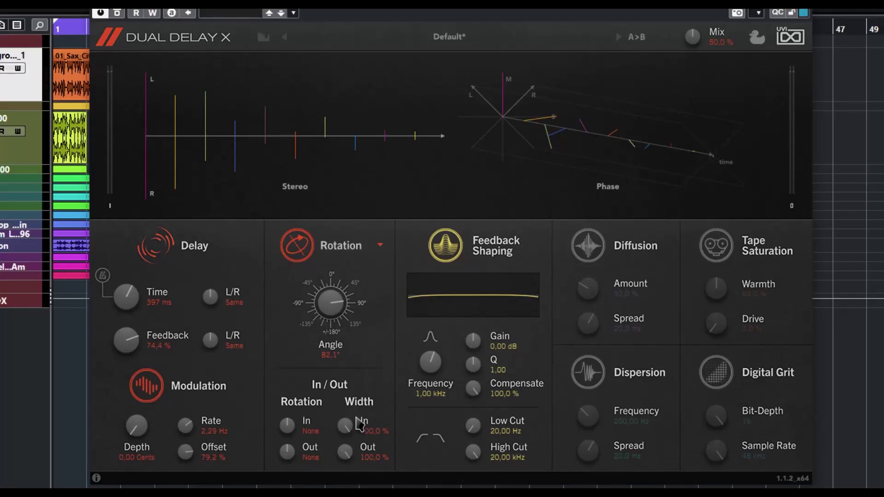
Try different stereo In and Out Width amounts, and return both to 100,0 %
left_click_drag(353, 427, 364, 382)
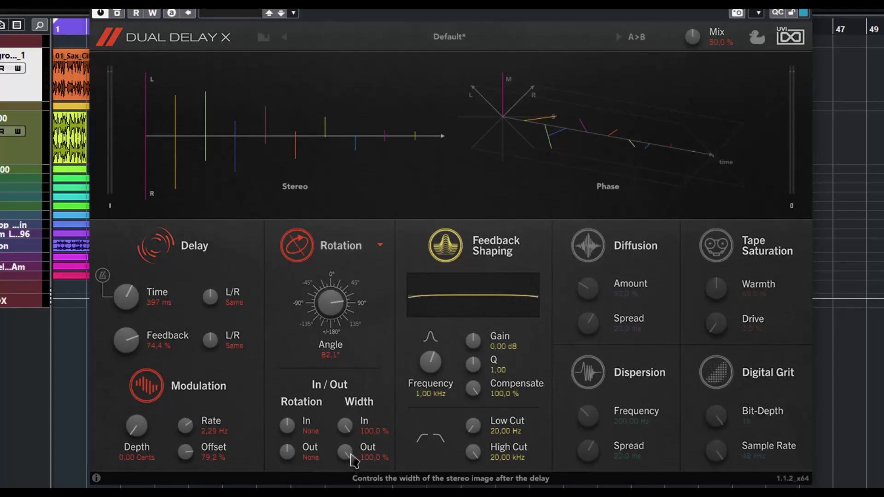
left_click_drag(349, 466, 367, 238)
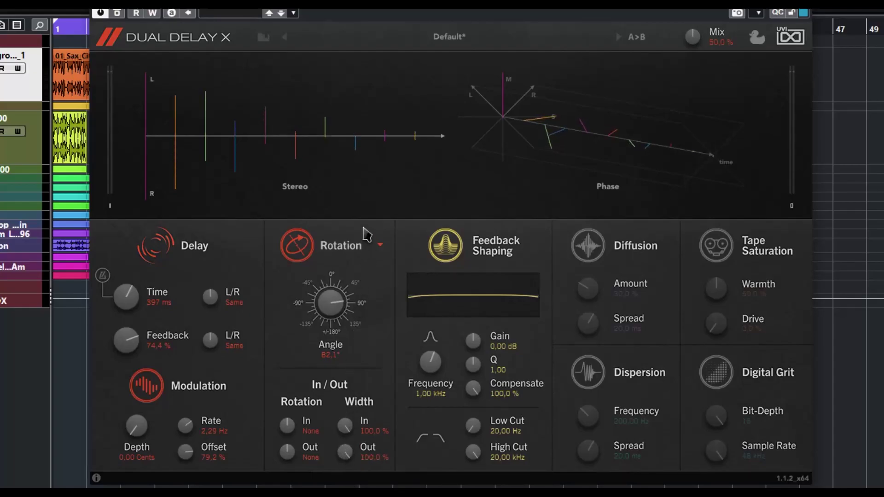
Shape the Feedback Shaping peak with Frequency at 1,09 kHz, Gain at 9,92 dB and Q at 4,45
left_click(445, 249)
left_click(446, 249)
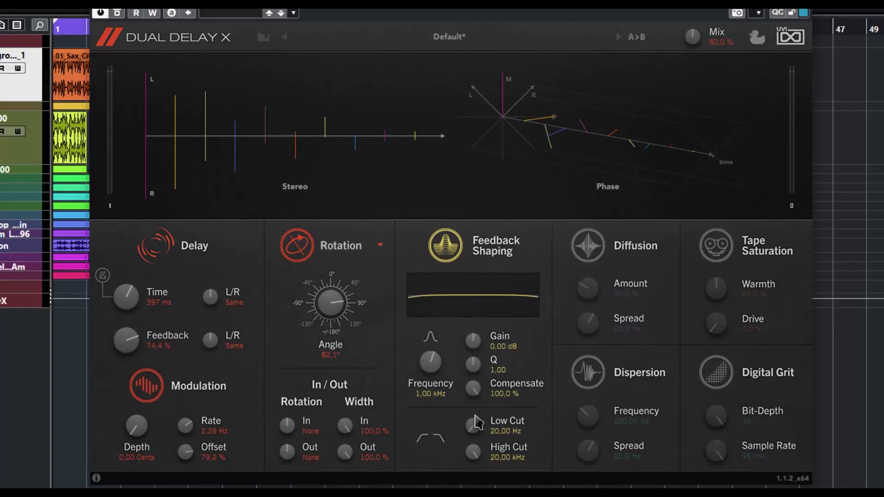
left_click_drag(429, 368, 486, 297)
left_click_drag(476, 365, 478, 321)
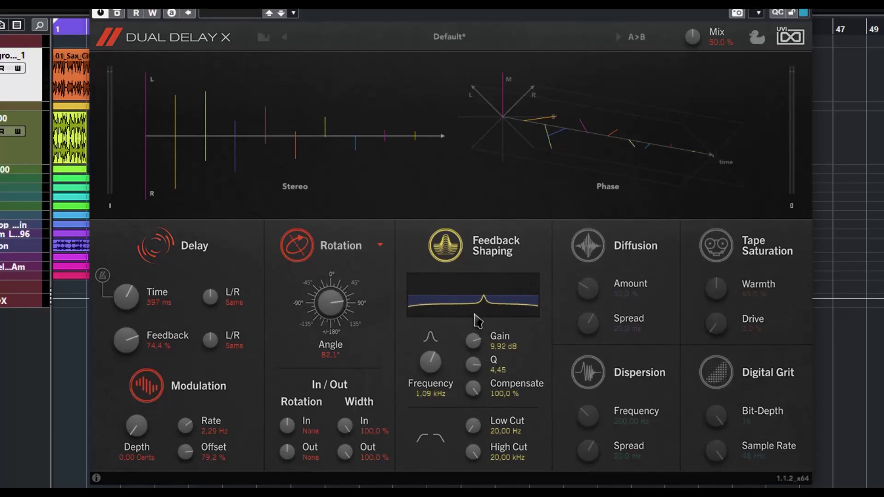
Set the Feedback Shaping Gain to 12,64 dB and Compensate to 100,0 %, with Low Cut at 33,26 Hz and High Cut at 20,00 kHz
left_click_drag(474, 389, 478, 487)
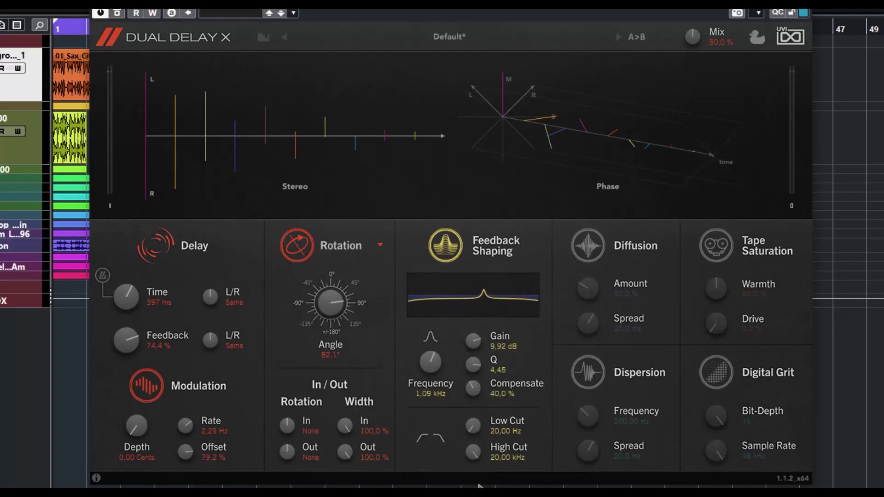
left_click_drag(480, 348, 481, 335)
double_click(476, 388)
left_click_drag(476, 387, 483, 409)
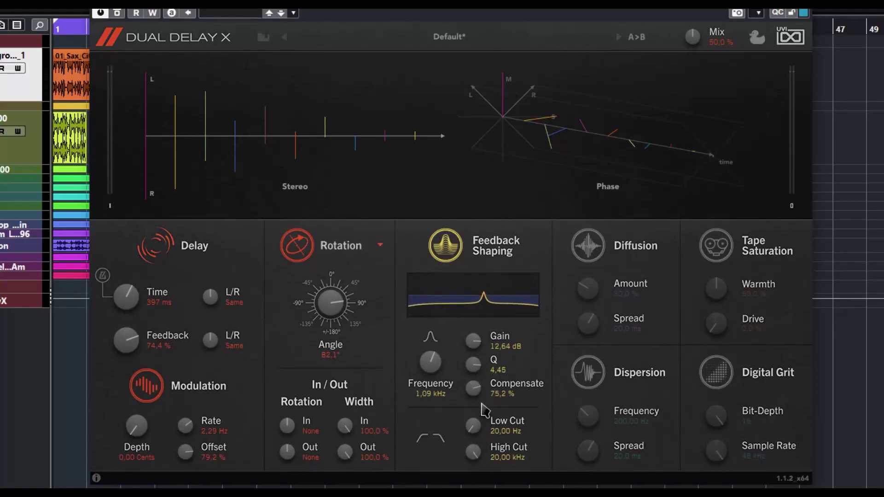
left_click_drag(483, 410, 490, 360)
mouse_move(476, 425)
left_mouse_down()
mouse_move(491, 335)
mouse_move(489, 422)
left_mouse_up()
left_click_drag(474, 450, 479, 470)
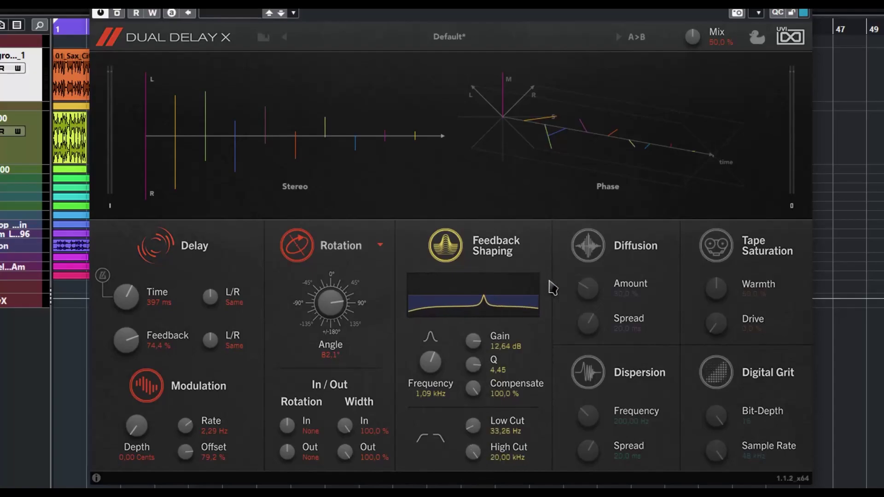
Turn on Diffusion, and set its Amount to 47,2 % and its Spread to 39,6 ms
left_click(596, 248)
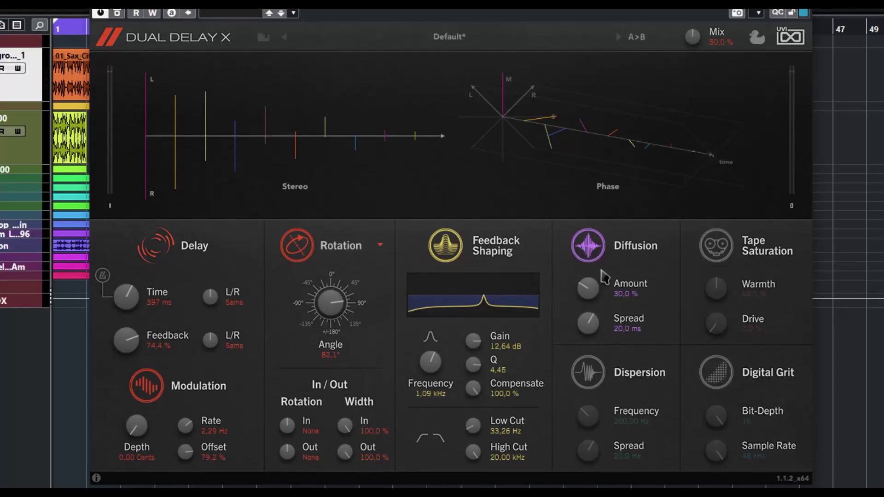
left_click_drag(591, 292, 598, 219)
left_click_drag(589, 335, 598, 307)
Turn on Dispersion, and set its Frequency to 2,10 kHz and its Spread to 16,1 ms
left_click(590, 380)
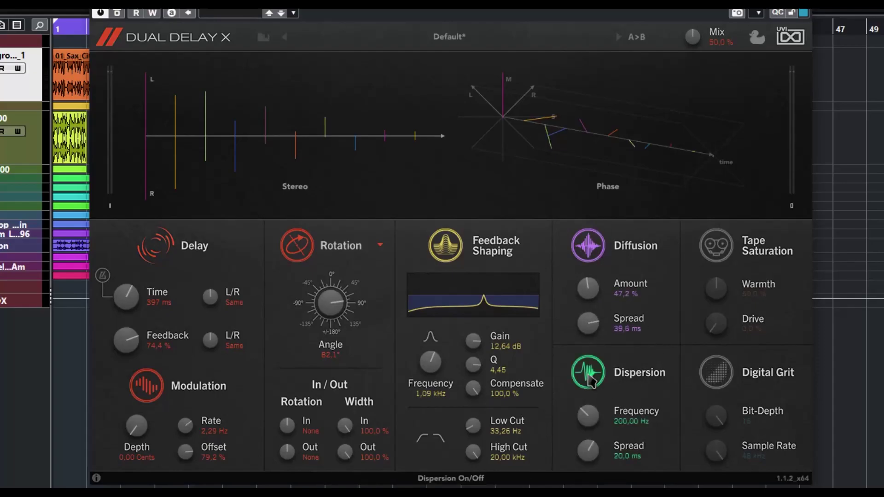
left_click_drag(588, 415, 597, 456)
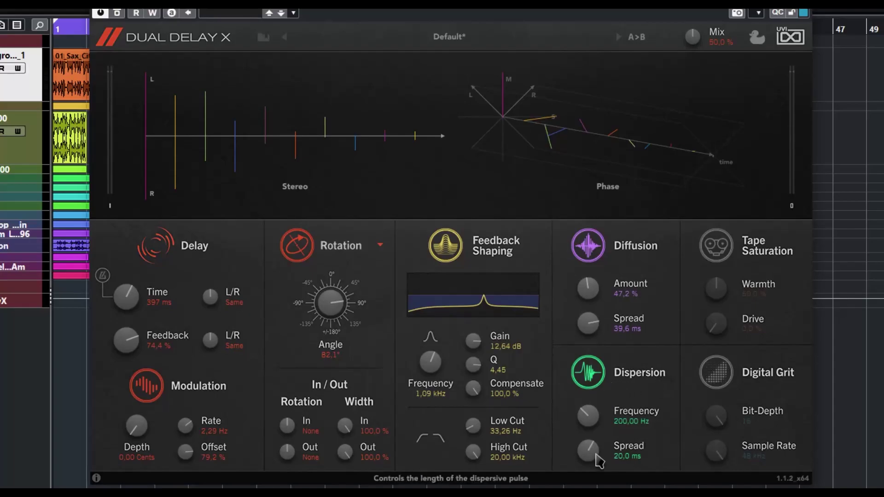
left_click_drag(588, 416, 610, 370)
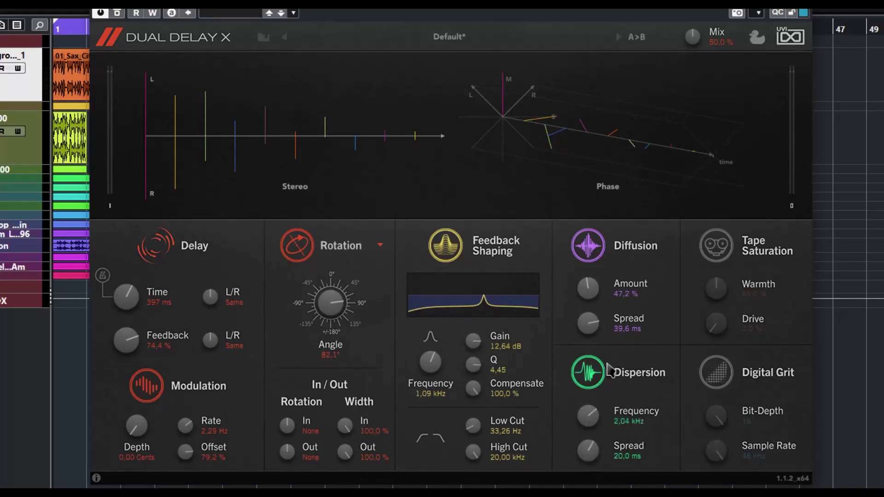
mouse_move(592, 451)
left_mouse_down()
mouse_move(591, 479)
mouse_move(589, 454)
mouse_move(596, 458)
left_mouse_up()
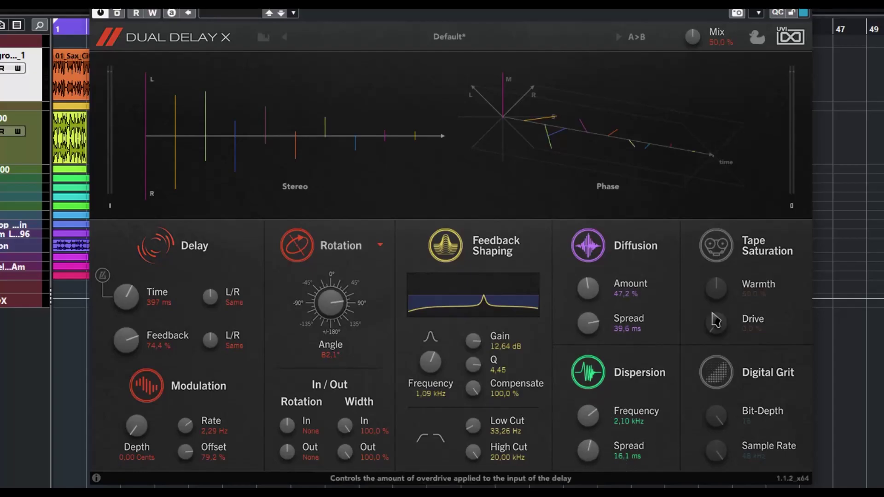
Turn on Tape Saturation with Warmth 63,2 % and Drive 53,6 %, and Digital Grit with Bit-Depth 12 and Sample Rate 20 kHz
left_click(716, 249)
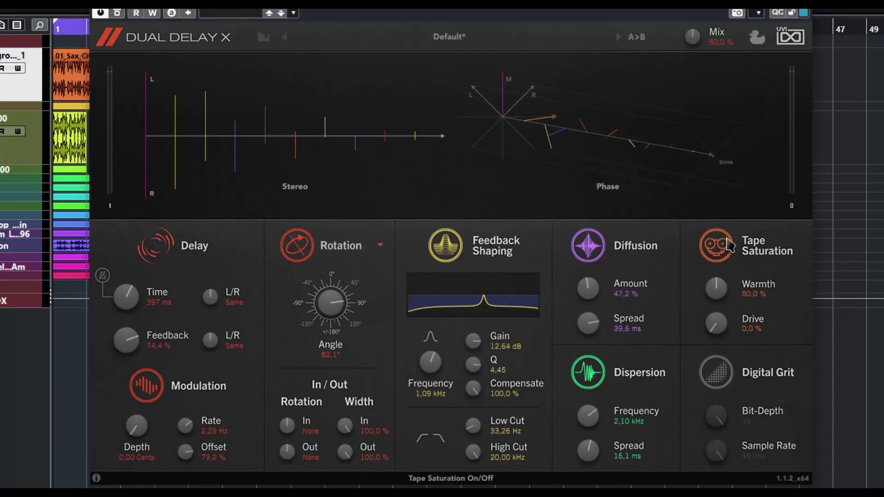
left_click_drag(725, 291, 731, 274)
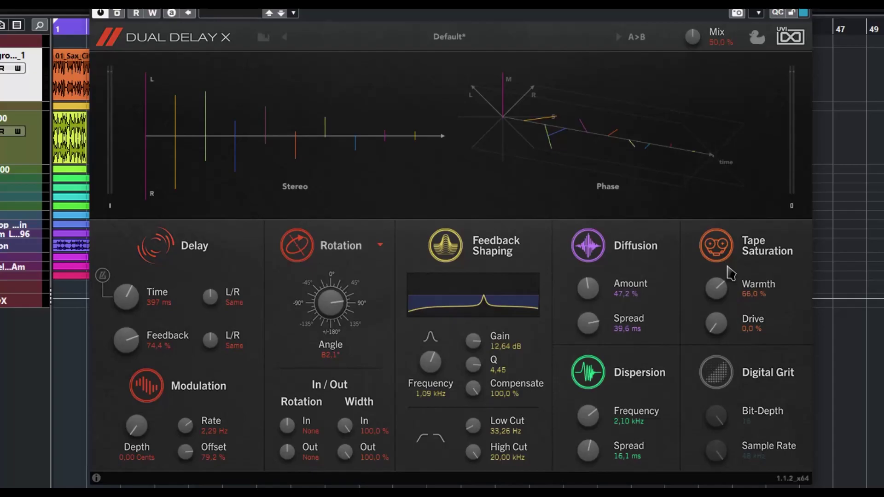
left_click_drag(715, 322, 724, 276)
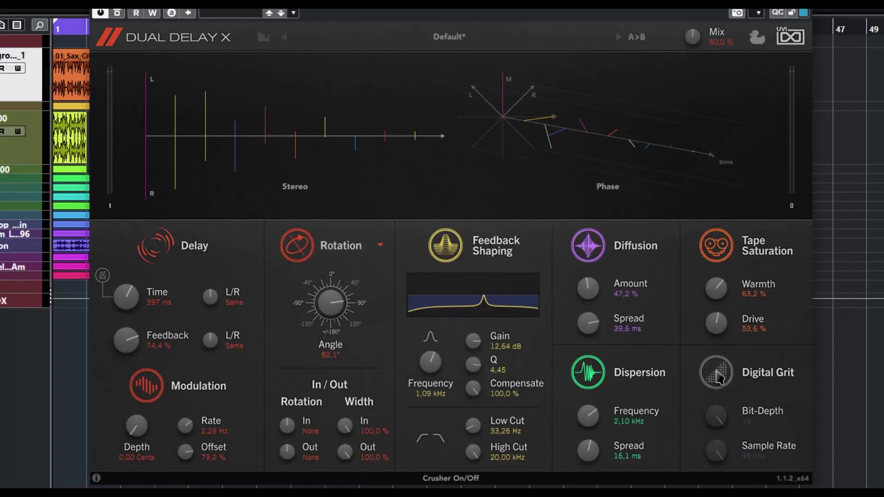
left_click(717, 377)
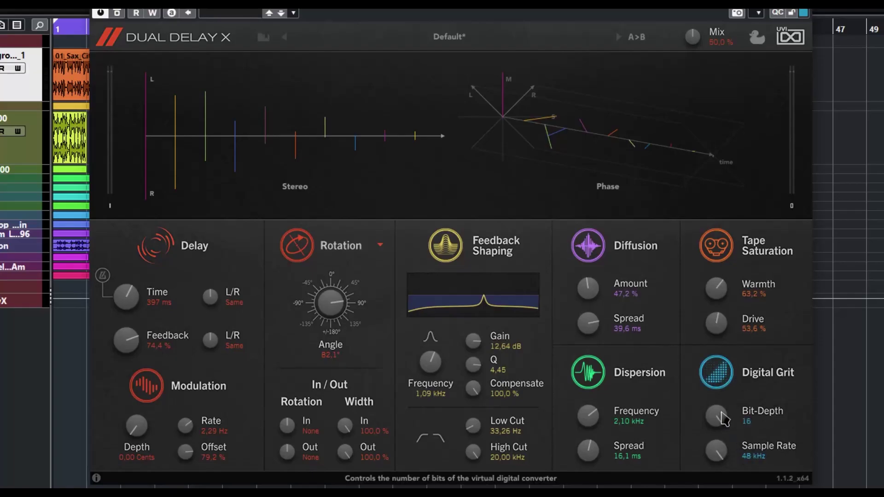
left_click_drag(725, 419, 725, 449)
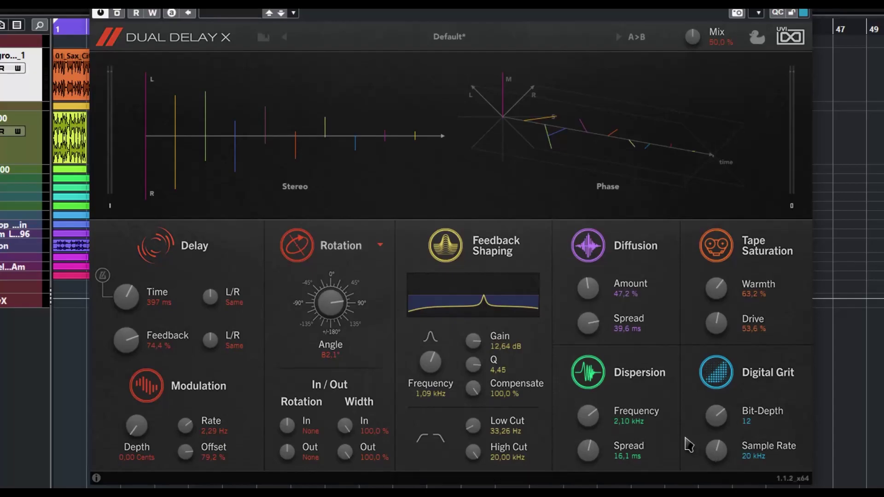
Load the Default factory preset and start playback
left_click(450, 41)
left_click(348, 76)
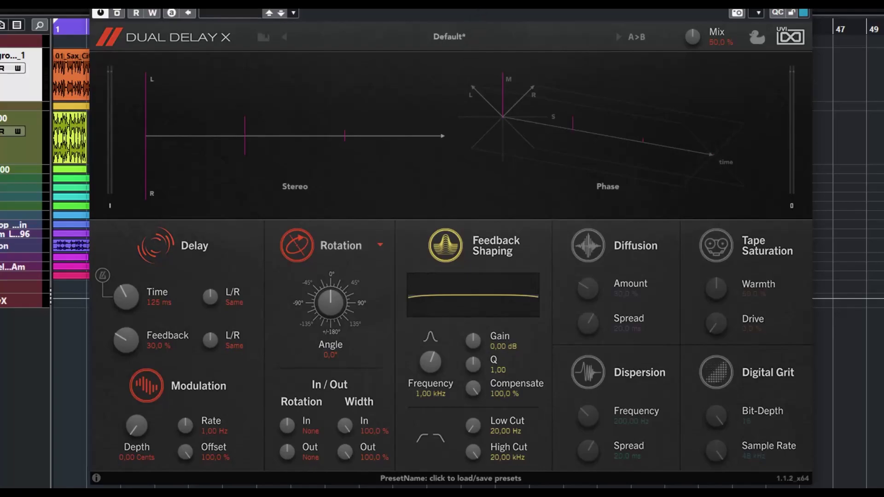
key("space")
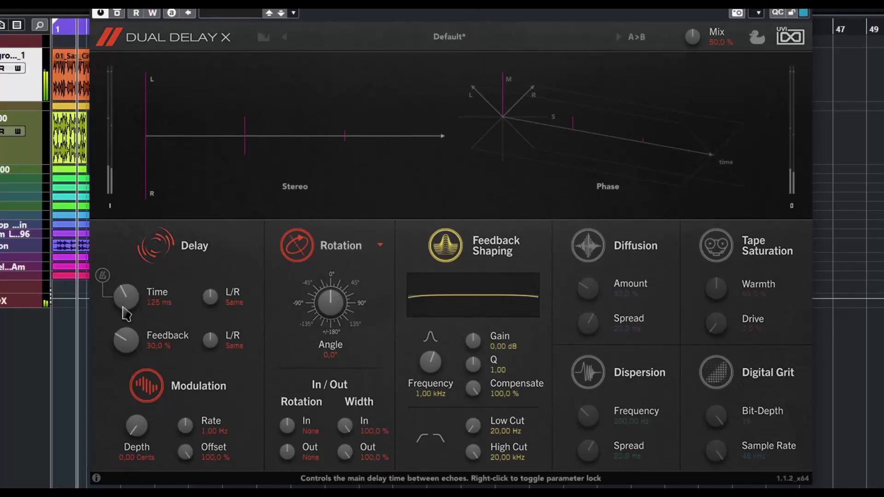
Try the delay Time L/R ratio at R x 0,10 and L x 0,10, and return it to Same
left_click_drag(231, 305, 217, 323)
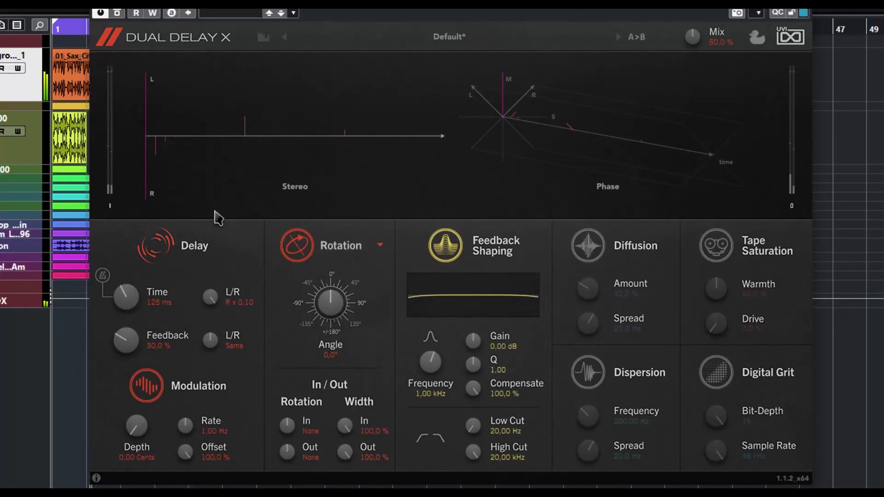
scroll(211, 296, "up", 2)
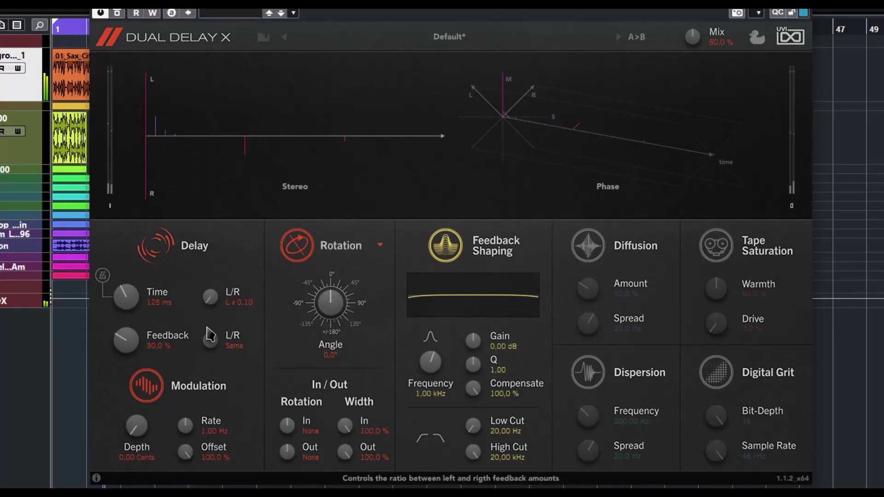
double_click(210, 299)
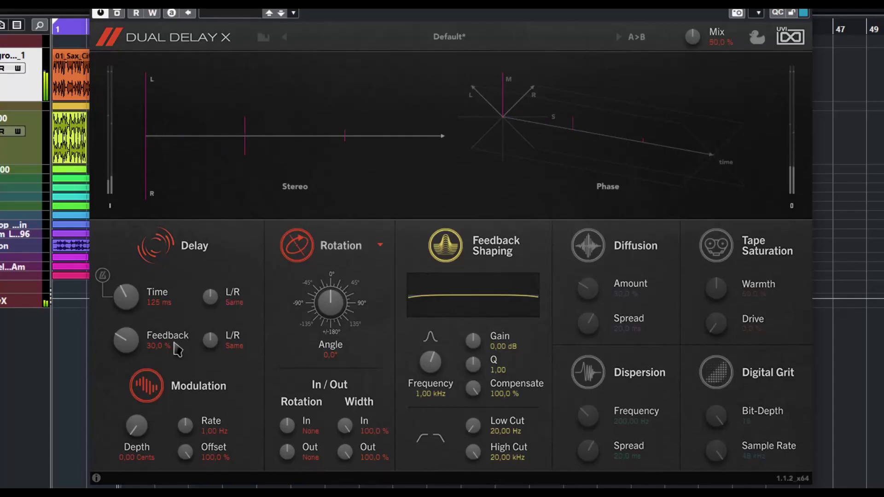
Try a higher Feedback with its L/R ratio at L x 0,50, and set Feedback to 29,6 % with L/R at Same
left_click_drag(133, 344, 138, 304)
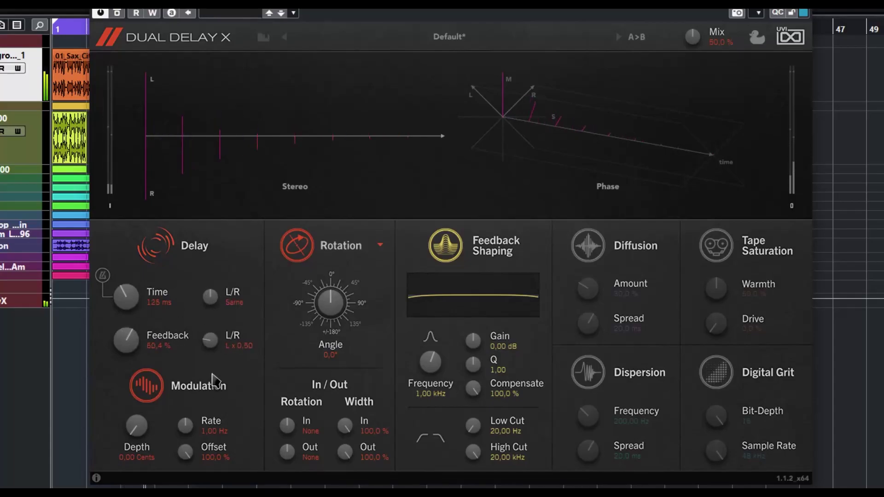
left_click_drag(131, 343, 134, 393)
Set the Modulation Depth to 20,00 Cents, Rate to 5,97 Hz and Offset to 57,2 %
left_click_drag(134, 424, 142, 354)
mouse_move(203, 420)
left_mouse_down()
mouse_move(184, 375)
mouse_move(188, 421)
left_mouse_up()
left_click_drag(185, 451, 186, 492)
left_click_drag(138, 422, 146, 332)
left_click_drag(186, 454, 189, 480)
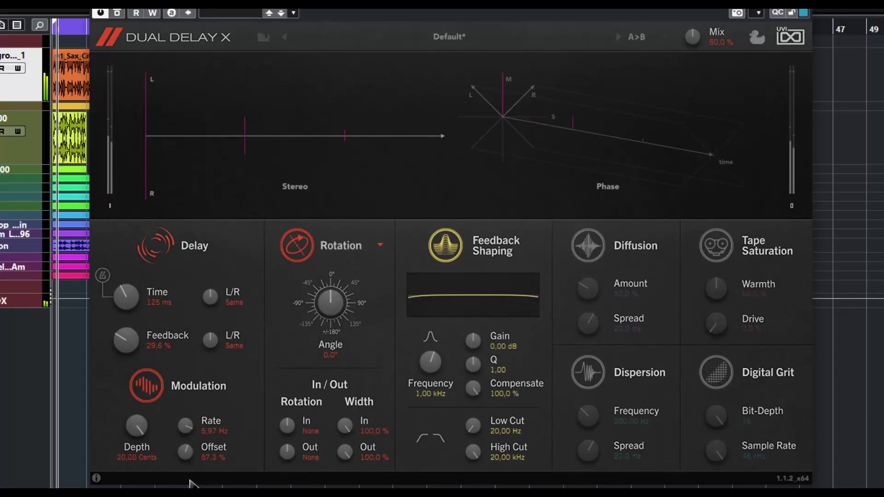
Lower the Modulation to Rate 0,30 Hz, Depth 1,76 Cents and Offset 53,6 %, and turn Modulation off
left_click_drag(214, 424, 186, 492)
left_click_drag(137, 426, 137, 449)
left_click(143, 387)
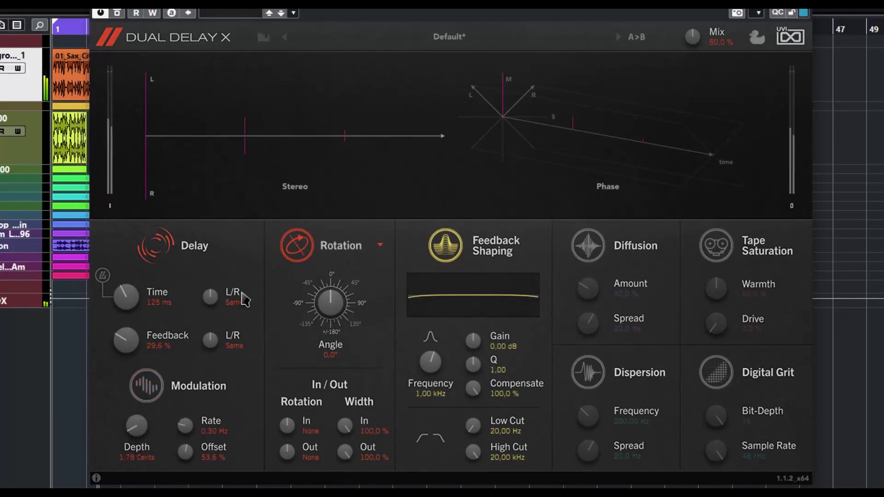
Set the Rotation Angle to 152,8°, In/Out Rotation to 22,3° R and -18,0° L, and In/Out Width to 59,2 % and 66,0 %
left_click_drag(331, 294, 339, 245)
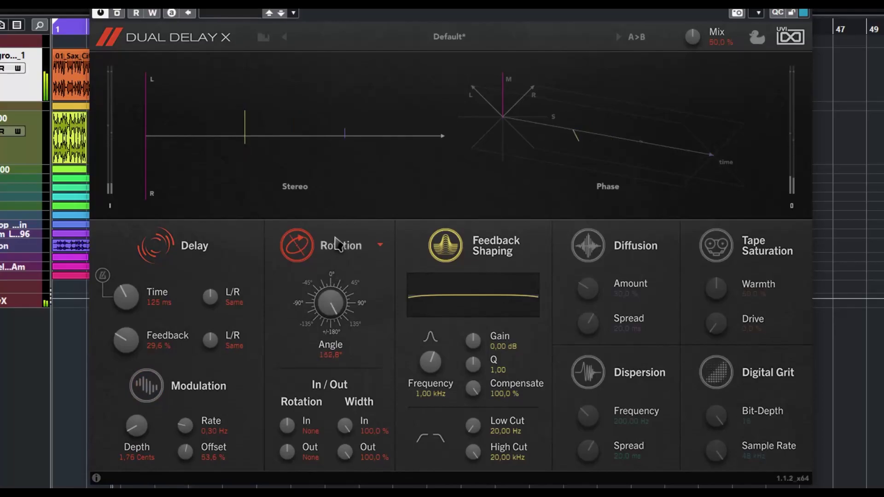
left_click_drag(288, 424, 289, 418)
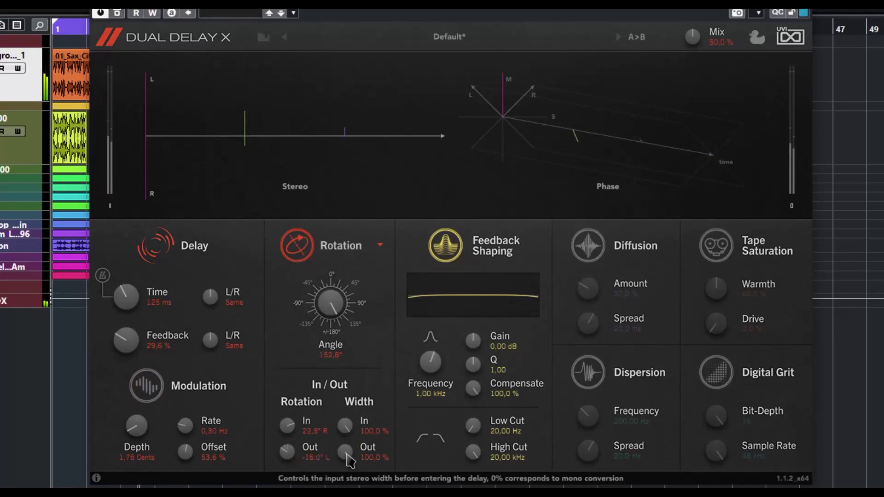
left_click_drag(347, 428, 346, 440)
Set the Rotation Angle to -180,0°, and switch to Reflection mode with an Angle of 180,0°
left_click_drag(332, 312, 345, 417)
left_click(340, 245)
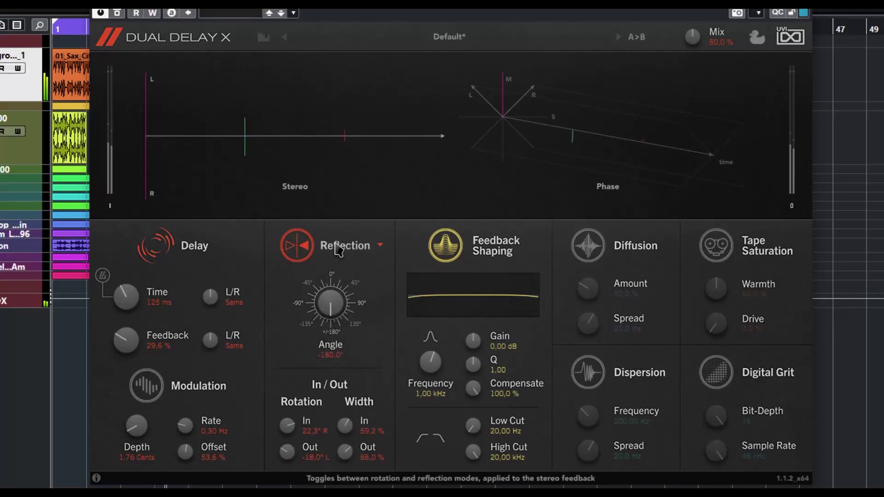
mouse_move(330, 306)
left_mouse_down()
mouse_move(326, 221)
mouse_move(340, 130)
left_mouse_up()
Set Feedback Shaping to Frequency 180,30 Hz, Gain 5,12 dB, Q 0,58, Compensate 79,2 % and Low Cut 214,73 Hz
left_click_drag(430, 377, 438, 409)
left_click_drag(471, 346, 470, 418)
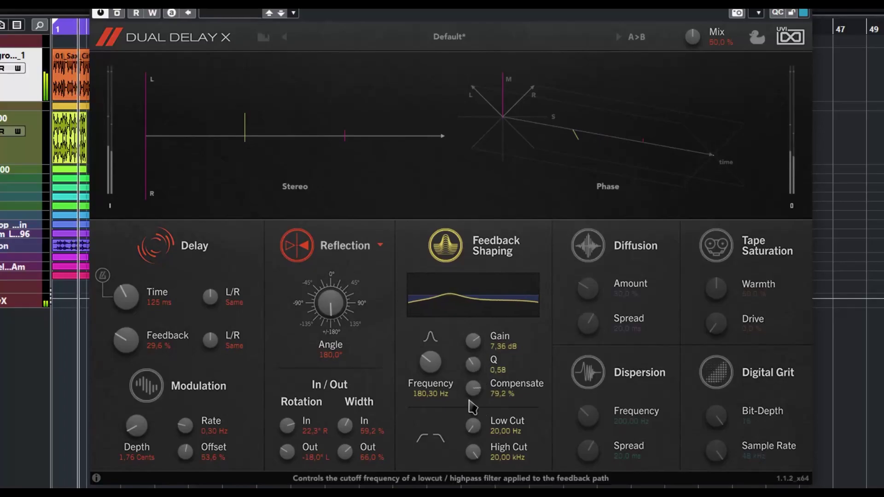
left_click_drag(469, 341, 467, 355)
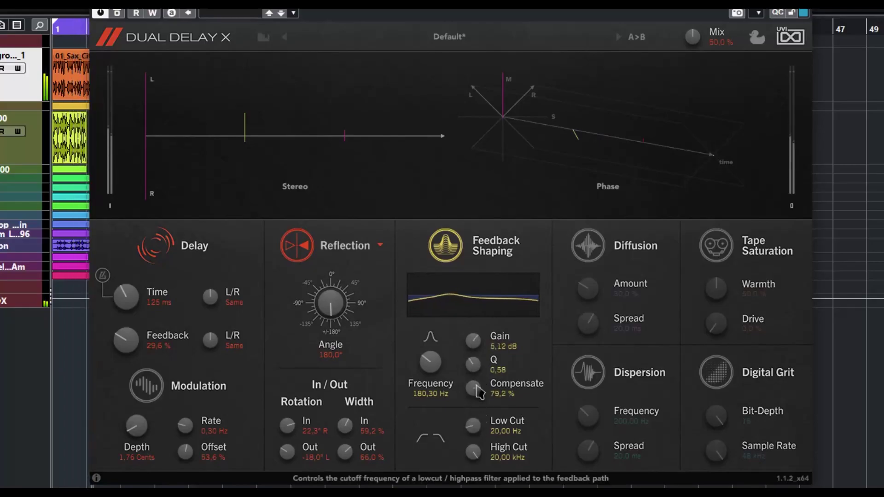
left_click_drag(473, 426, 480, 358)
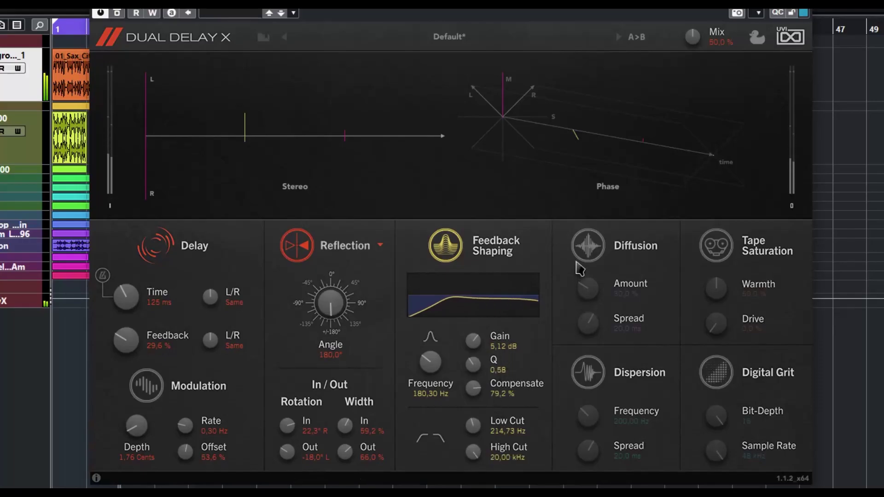
Turn off Feedback Shaping, and turn on Diffusion with Amount at 73,6 % and Spread at 73,8 ms
left_click(587, 246)
left_click(455, 252)
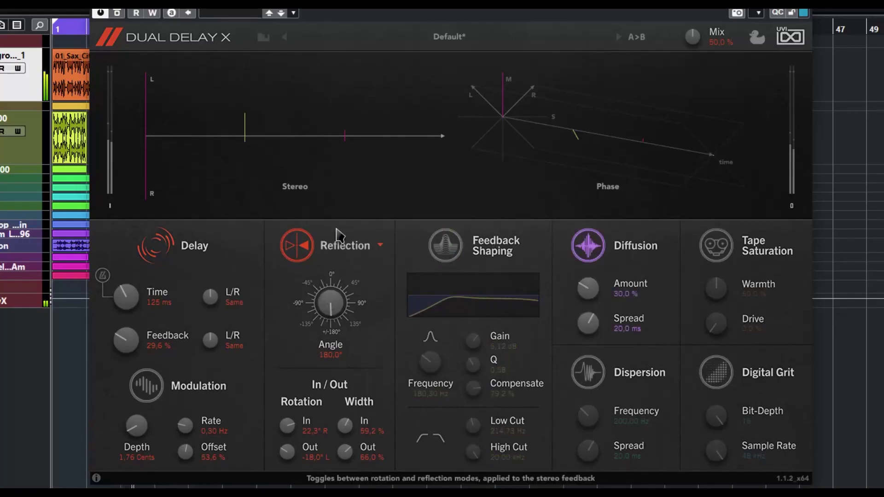
left_click_drag(591, 295, 584, 221)
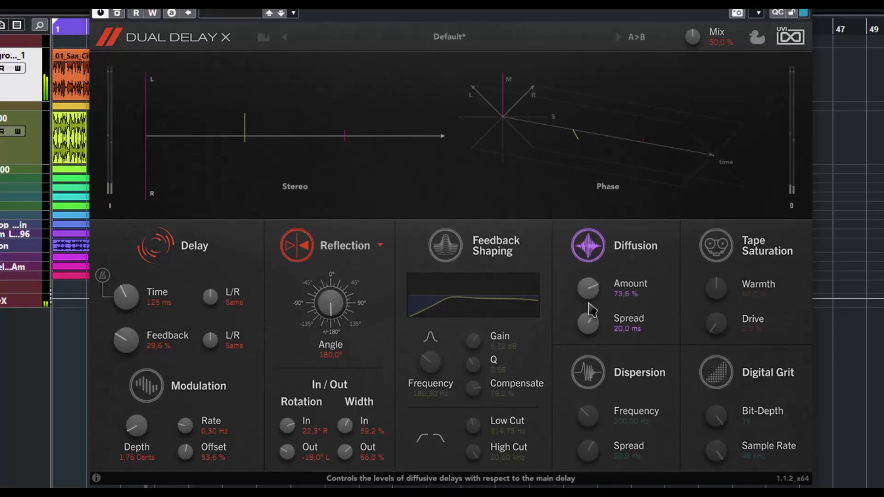
left_click_drag(586, 316, 588, 276)
Turn on Dispersion, and set its Frequency to 1,73 kHz and its Spread to 72,7 ms
left_click(588, 372)
left_click_drag(588, 414, 593, 444)
mouse_move(592, 409)
left_mouse_down()
mouse_move(581, 419)
mouse_move(587, 396)
left_mouse_up()
Turn on Tape Saturation, and set its Warmth to 56,0 % and its Drive to 23,6 %
left_click(714, 251)
left_click_drag(718, 287, 717, 280)
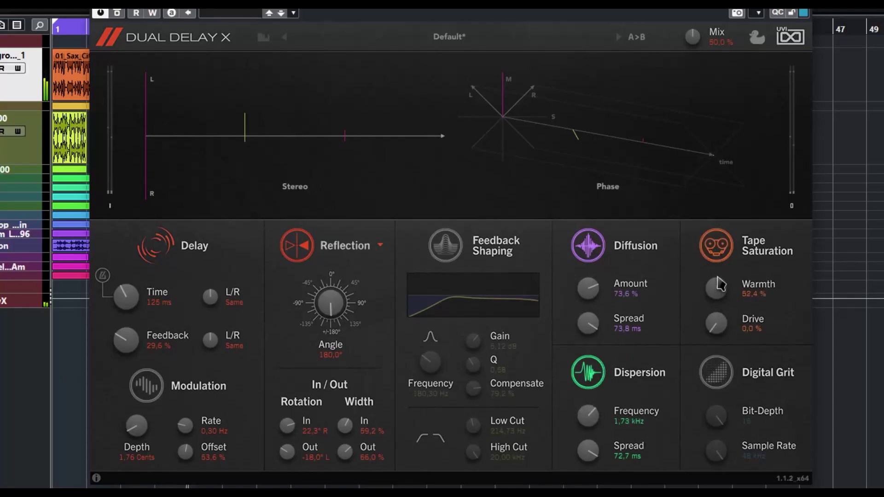
left_click_drag(714, 322, 718, 384)
Turn on Digital Grit, and lower its Bit-Depth to 4 and its Sample Rate to 4 kHz
left_click(716, 372)
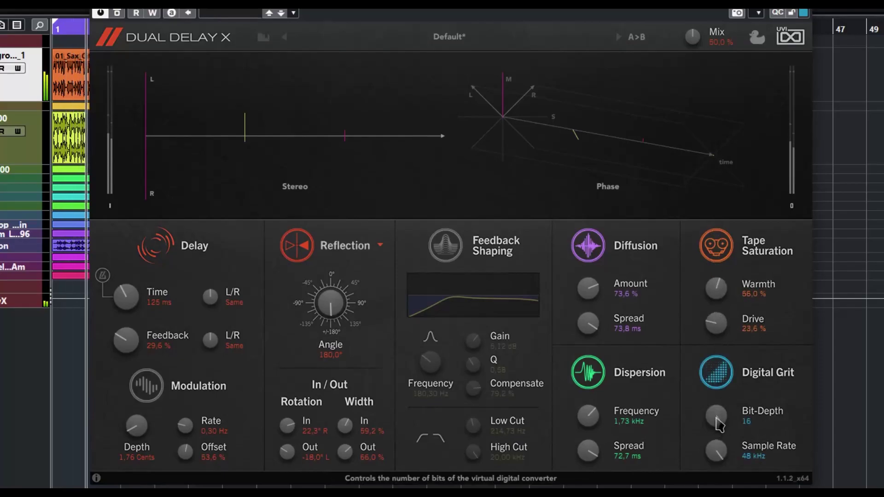
left_click_drag(717, 415, 716, 425)
left_click_drag(726, 468, 726, 483)
left_click_drag(717, 417, 714, 465)
left_click_drag(716, 416, 717, 428)
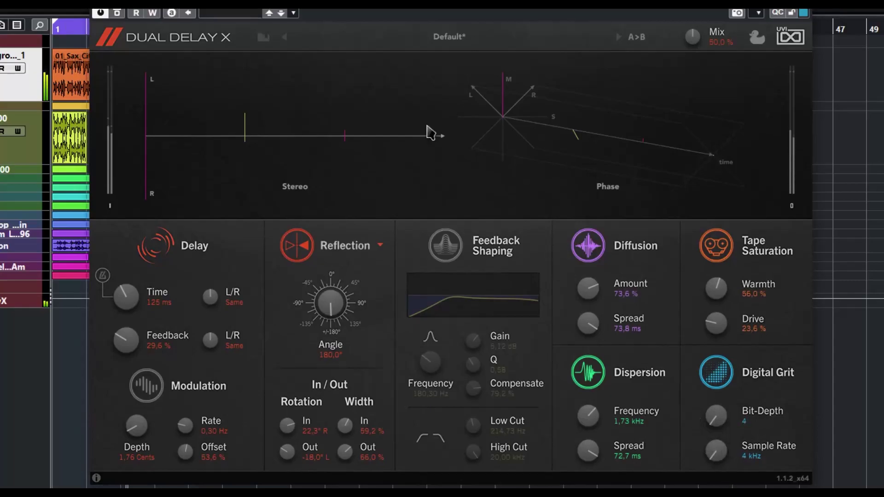
Load the Alter Echo preset from the Classic category, and advance through Basic Mono 04 to Basic Mono 08
left_click(445, 40)
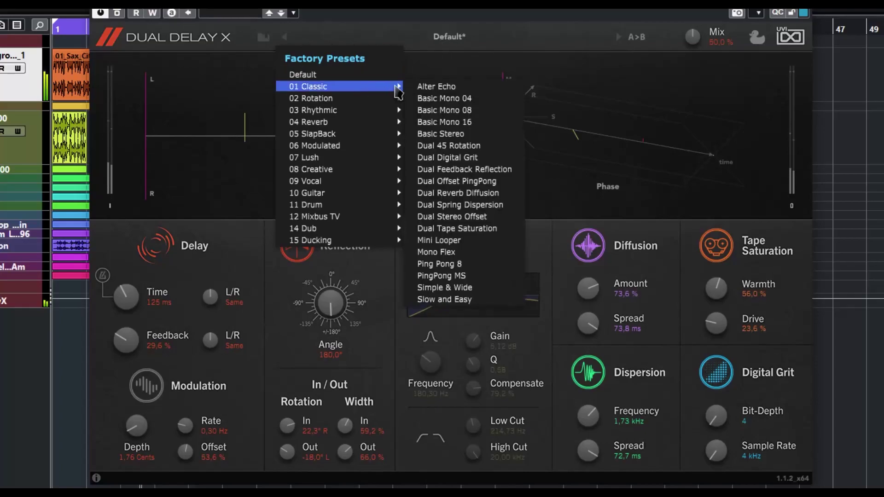
left_click(411, 88)
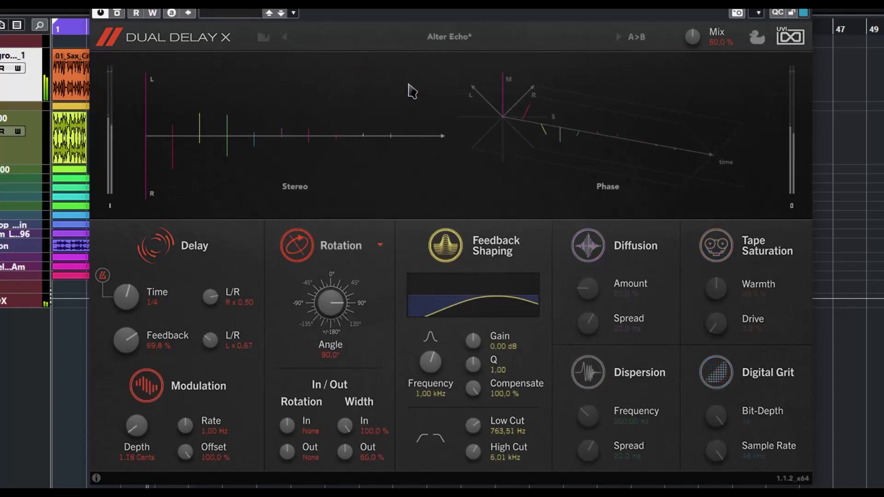
left_click(618, 36)
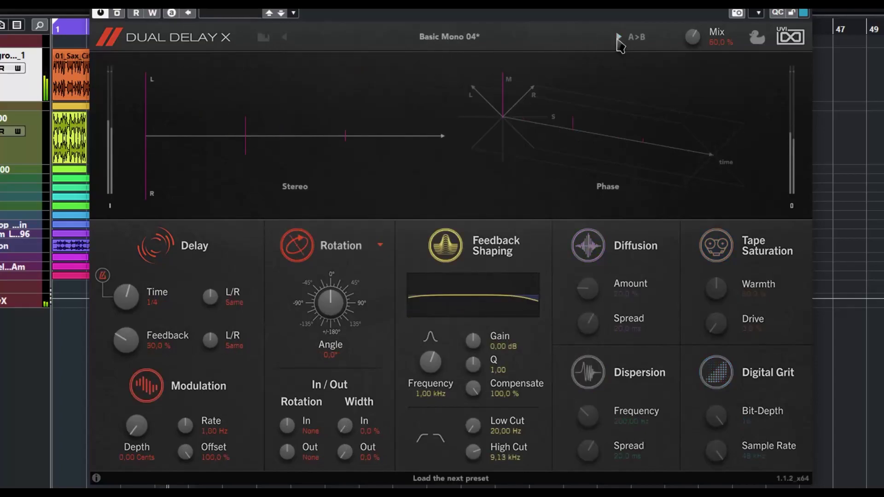
left_click(618, 37)
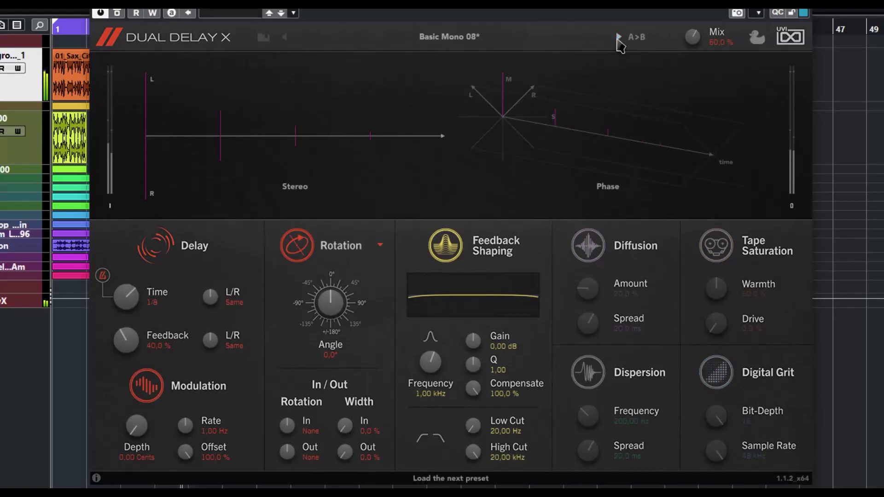
Load the Berlin Angle preset from the Rotation category, and advance through HP Land Eight to Long Four
left_click(427, 39)
mouse_move(401, 102)
left_click(432, 98)
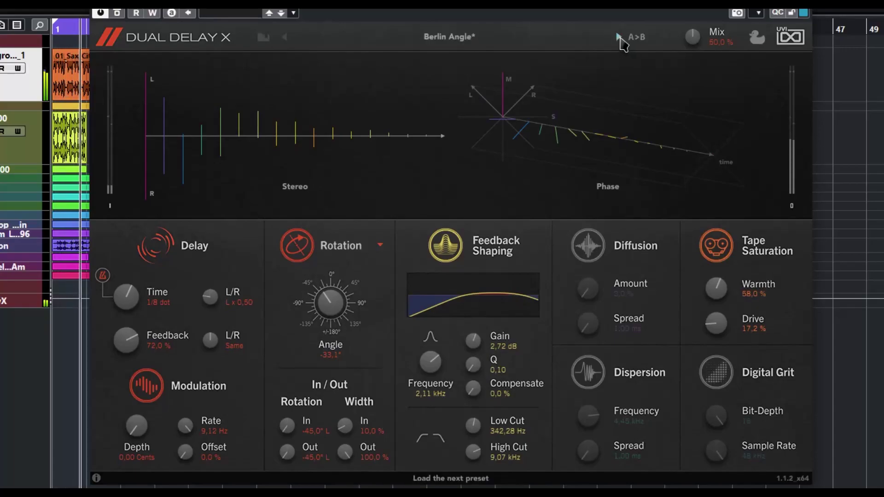
left_click(619, 37)
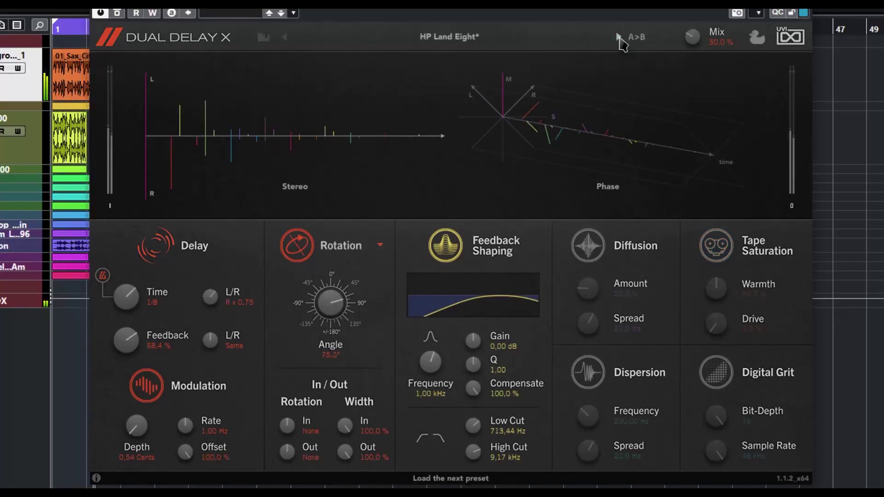
left_click(619, 37)
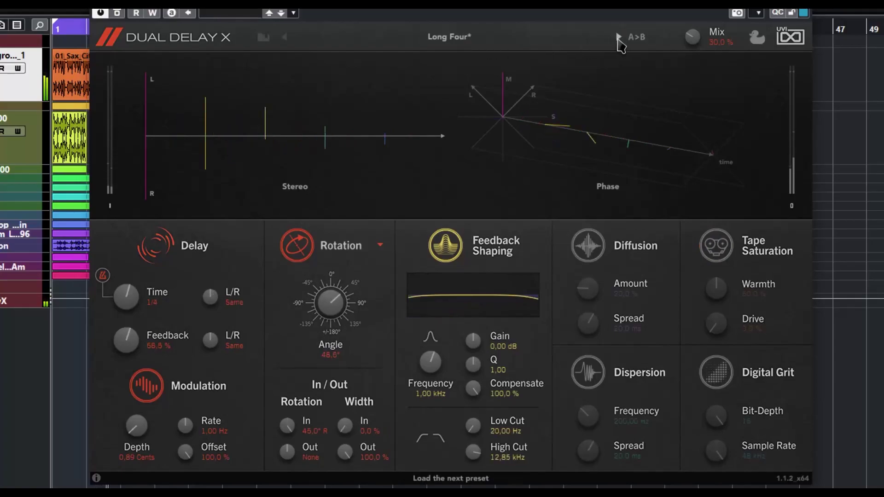
Advance through the Rotation presets LP Eight Dot to Rotation Duet, and load Delta Trail from the Rhythmic category
left_click(618, 37)
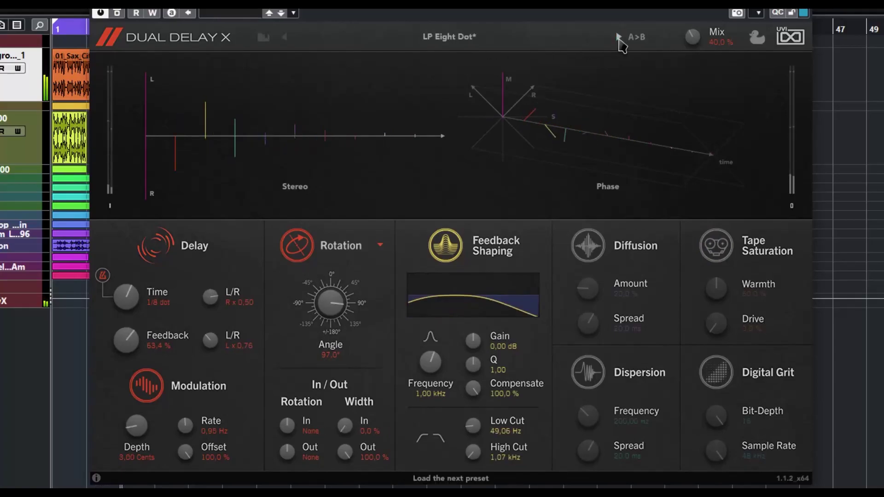
left_click(618, 37)
left_click(463, 41)
mouse_move(398, 119)
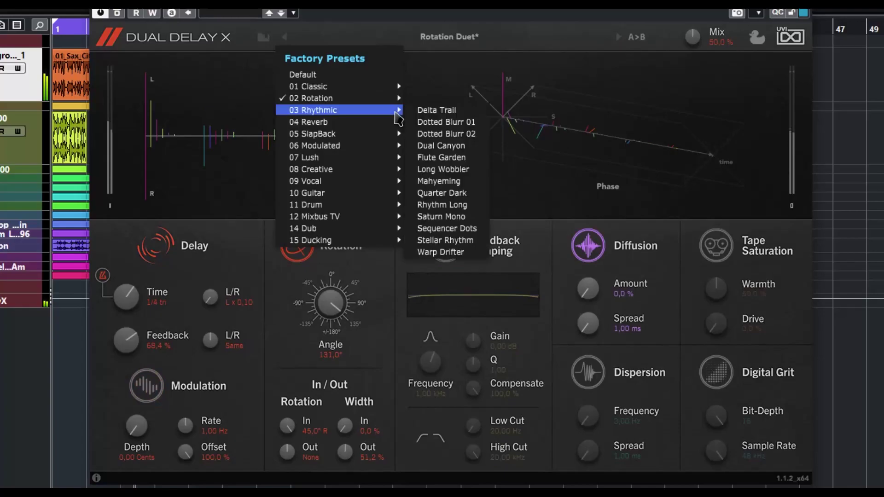
left_click(437, 110)
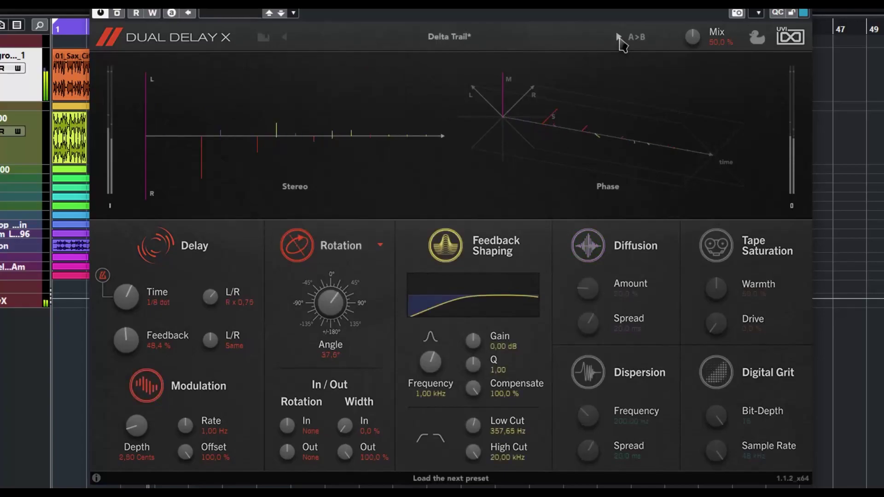
Advance through the Rhythmic presets from Dotted Blurr 01 to Quarter Dark
left_click(619, 37)
left_click(618, 37)
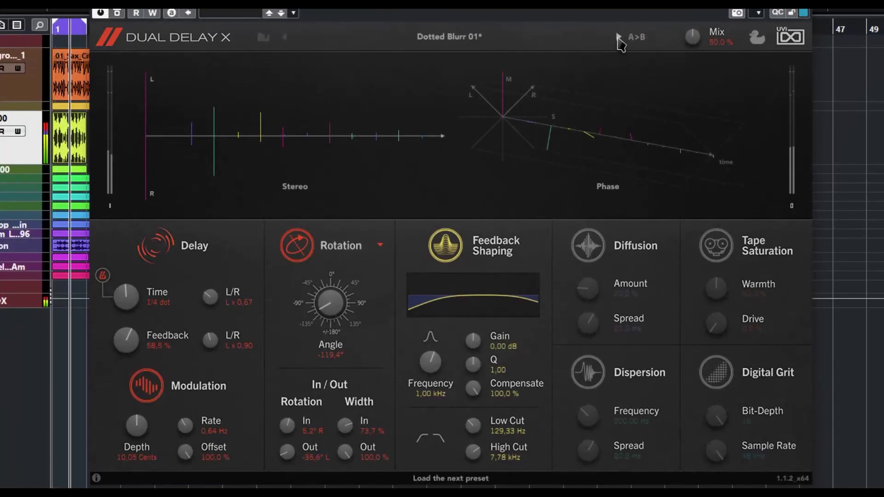
left_click(618, 37)
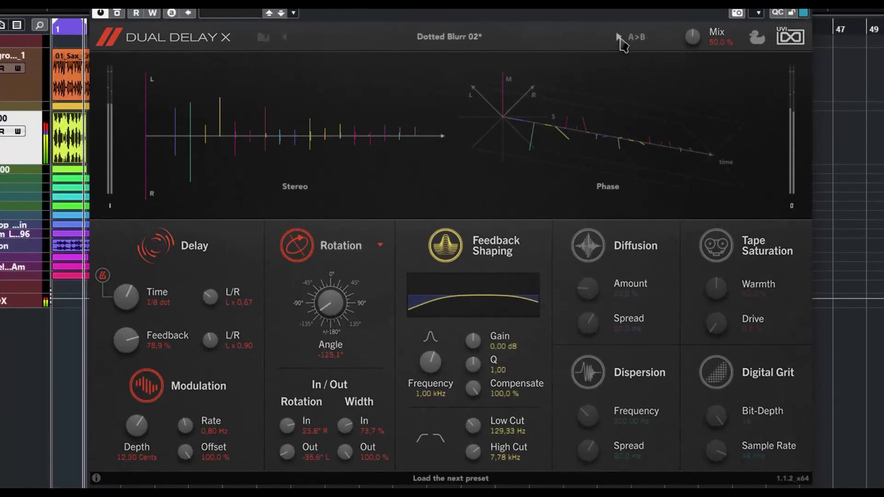
left_click(619, 38)
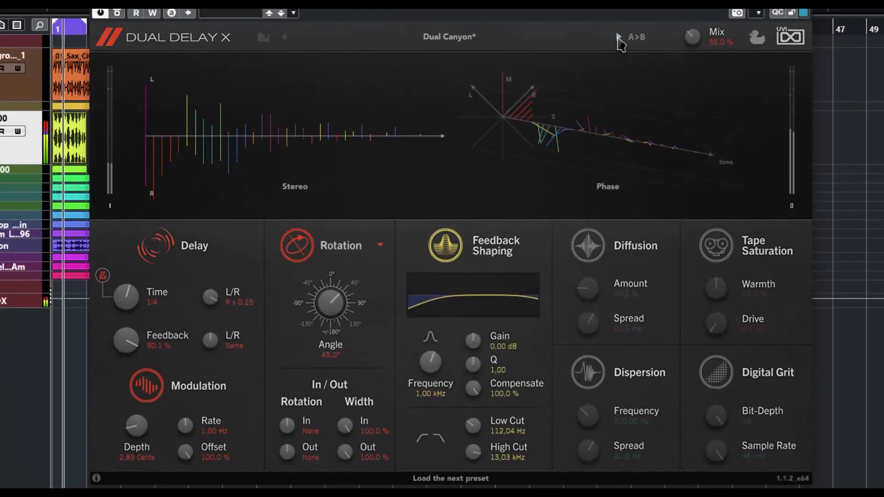
left_click(619, 37)
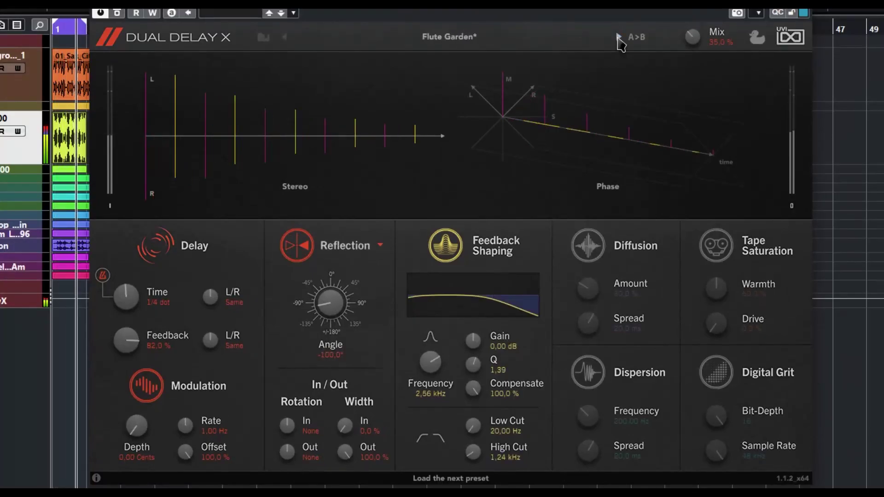
left_click(618, 37)
left_click(618, 37)
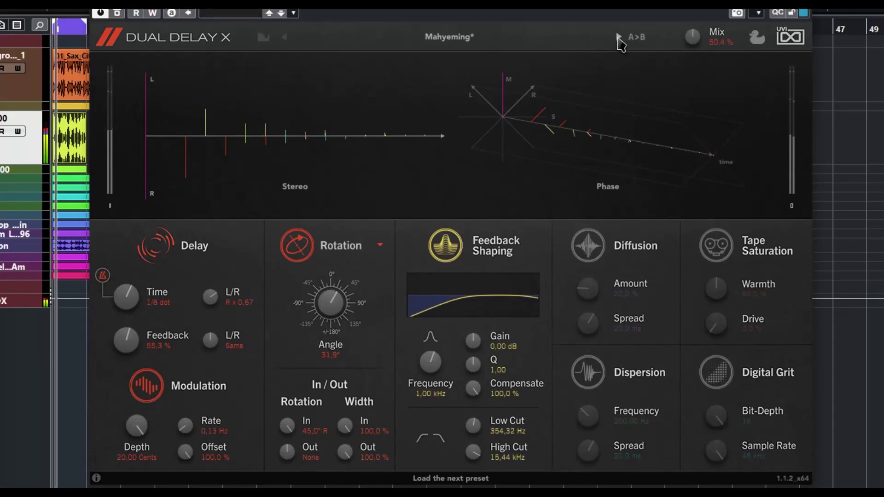
left_click(618, 36)
Load the Boil Room preset from the Drum category, and advance through Dirty Room, Drum Lazer and Dub Machine to Eight Drive
left_click(450, 37)
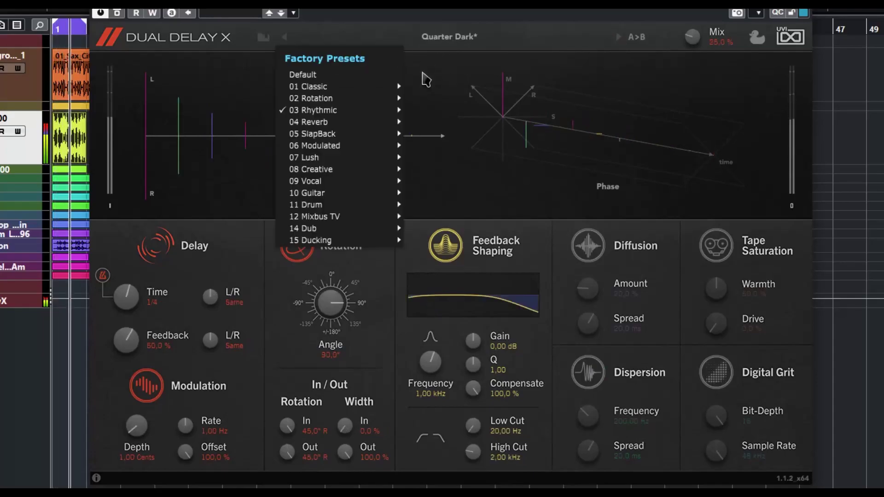
mouse_move(395, 133)
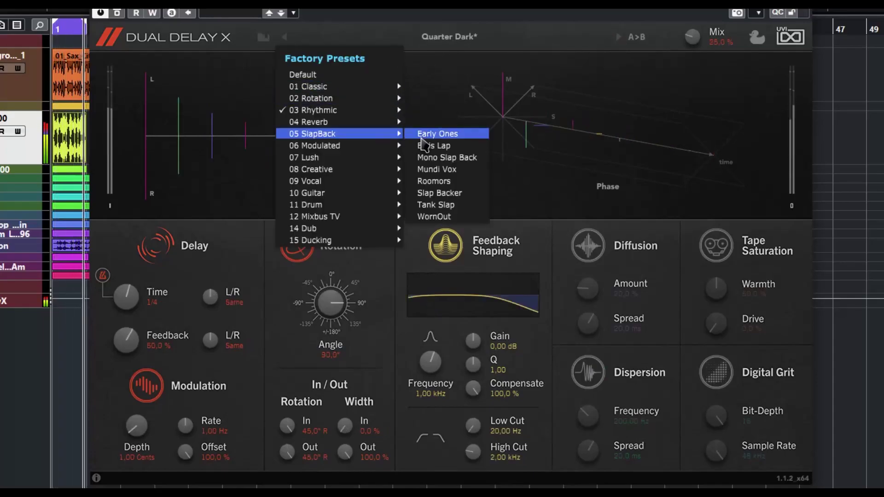
mouse_move(398, 205)
left_click(431, 205)
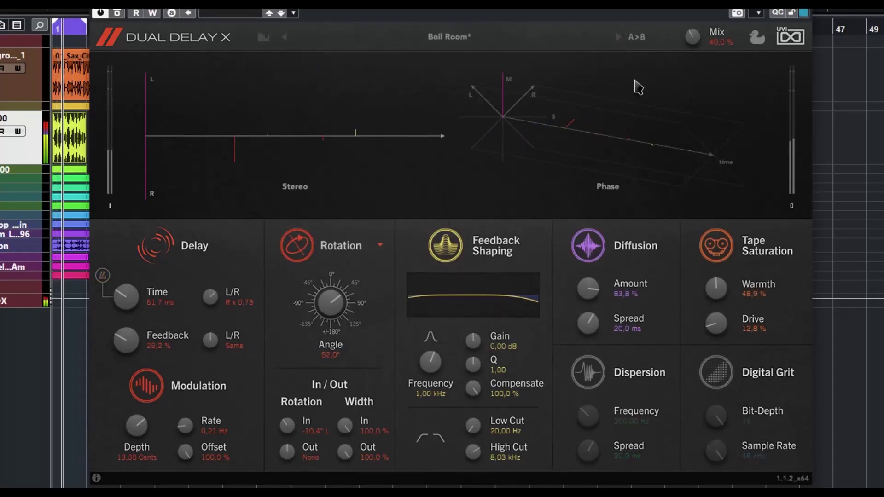
left_click(619, 37)
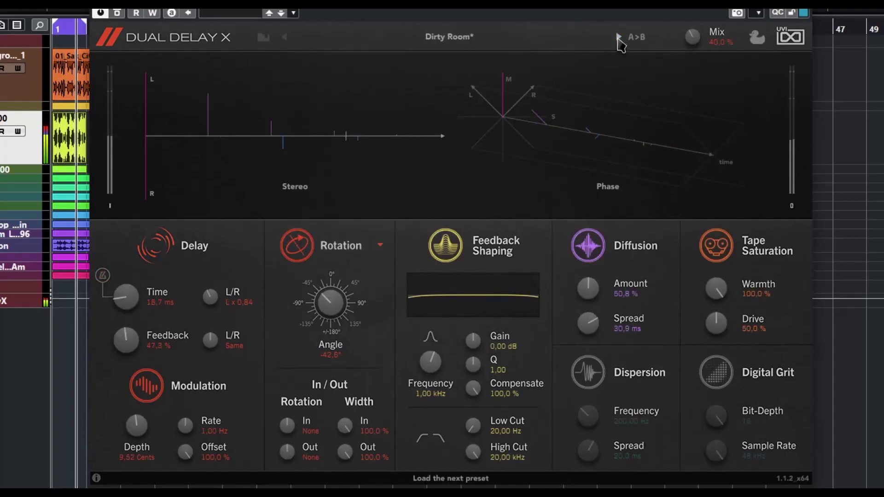
left_click(618, 37)
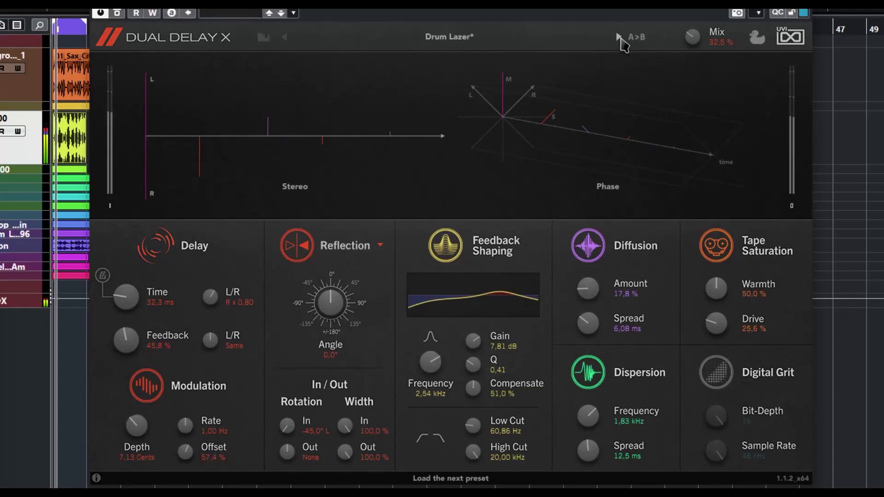
left_click(618, 36)
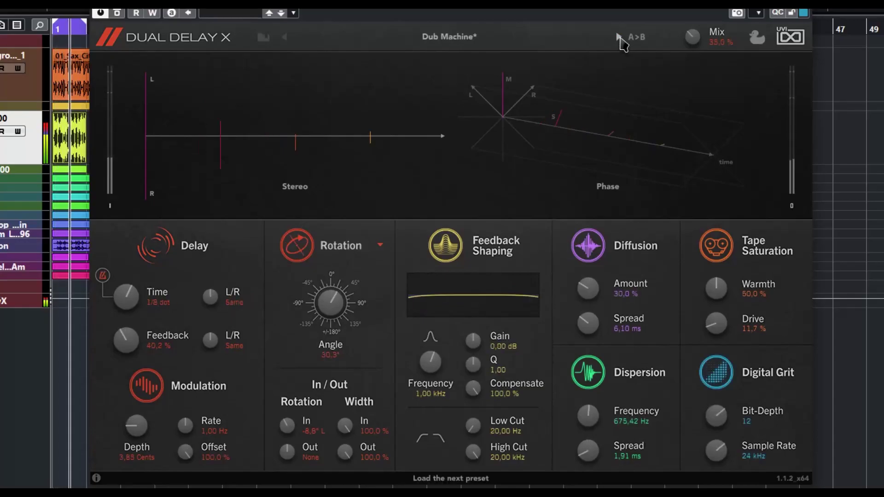
left_click(619, 37)
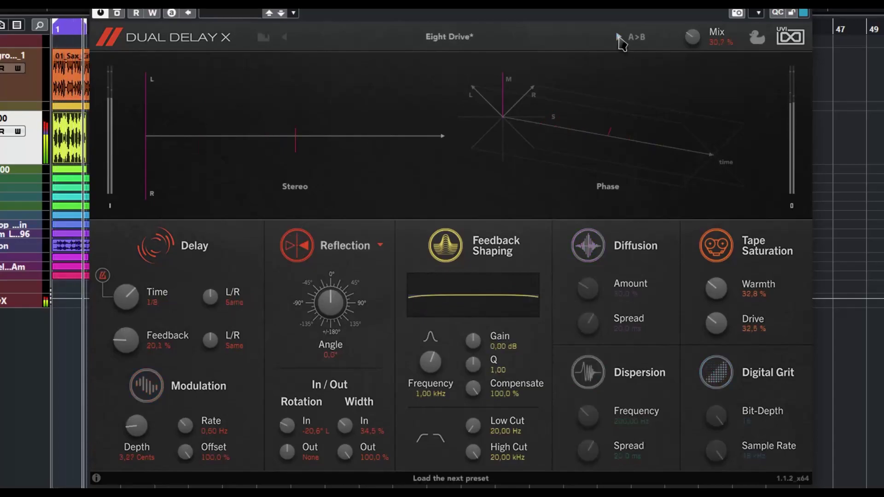
Advance through the remaining Drum presets from Old Tape Drums, Orlando Room, Rockitizer and Room and Doom to Slow and Screwed
left_click(619, 37)
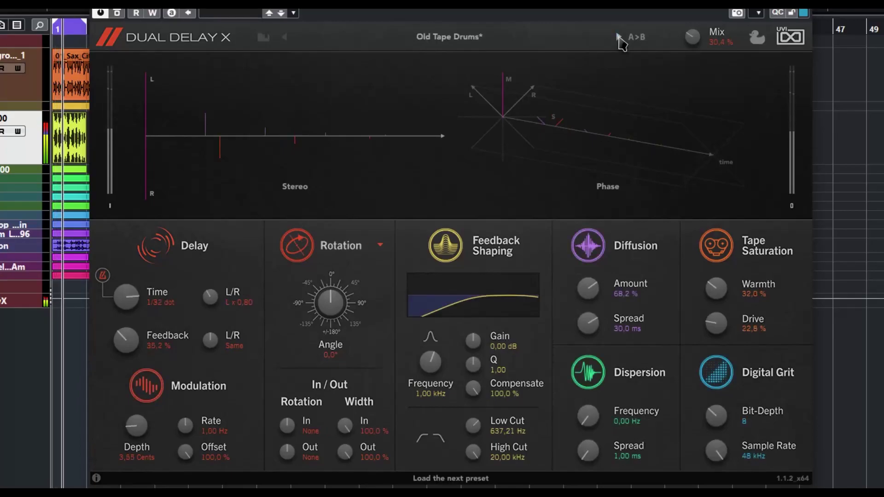
left_click(618, 36)
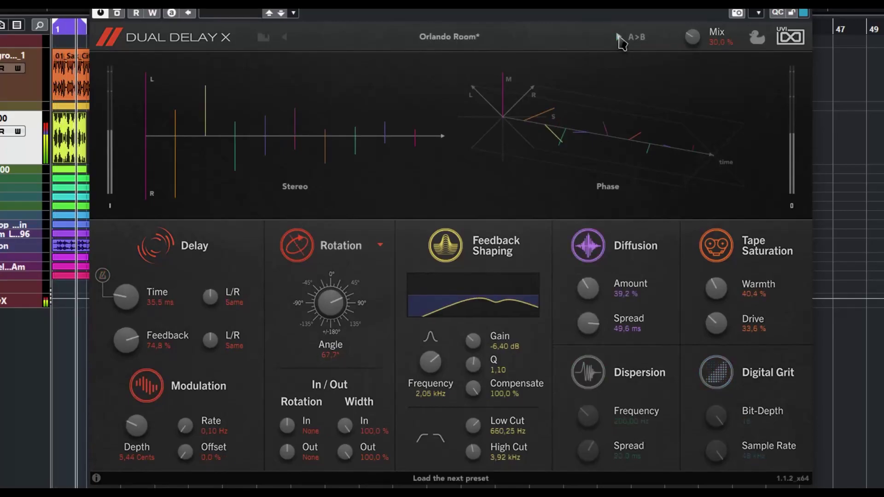
left_click(618, 37)
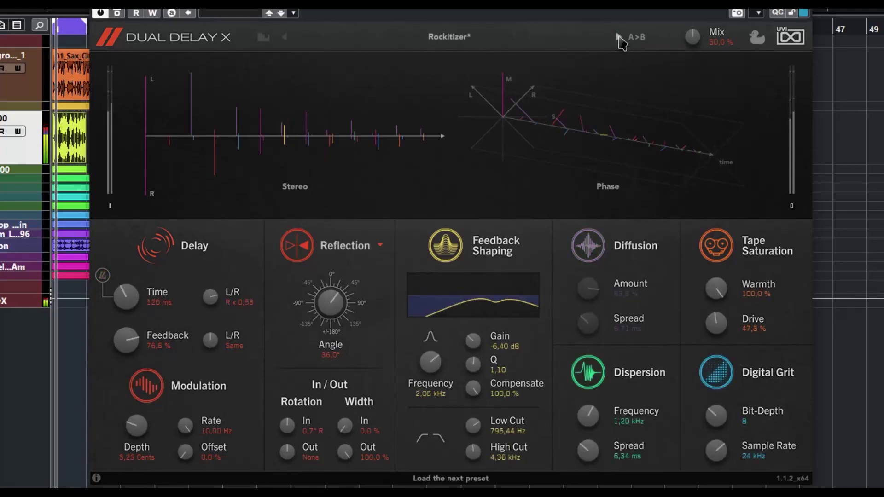
left_click(619, 37)
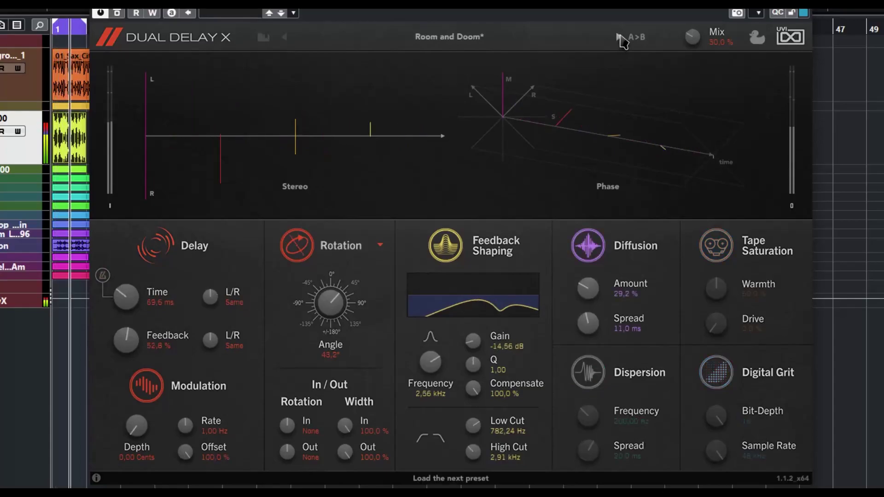
left_click(618, 37)
left_click(619, 37)
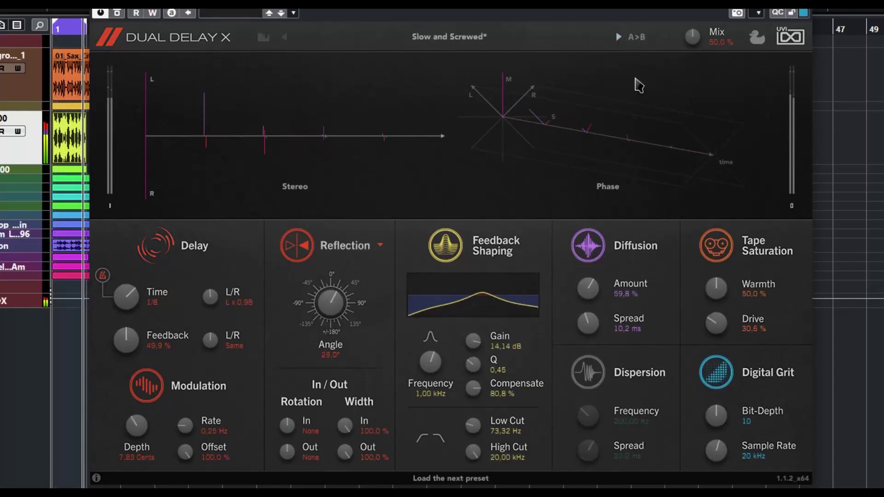